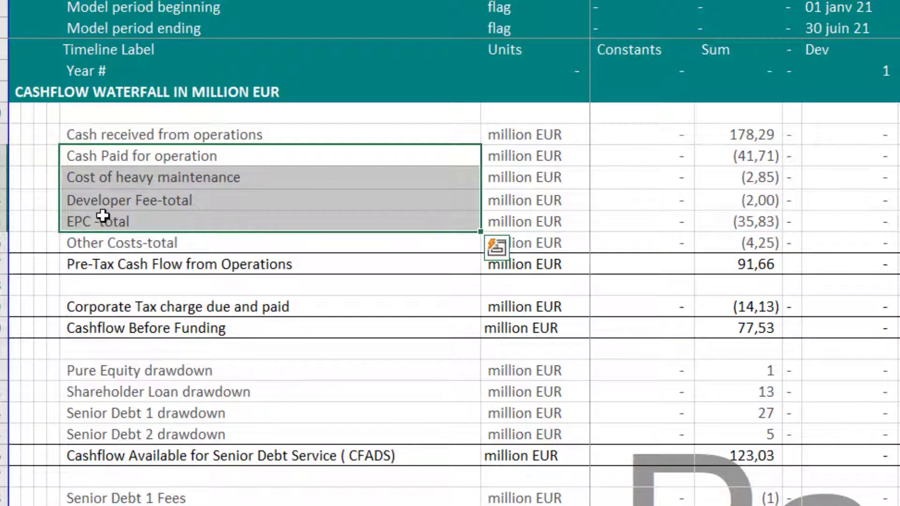
- Clear the multi-row selection in the IFS cash flow waterfall to review its operating lines
click(190, 213)
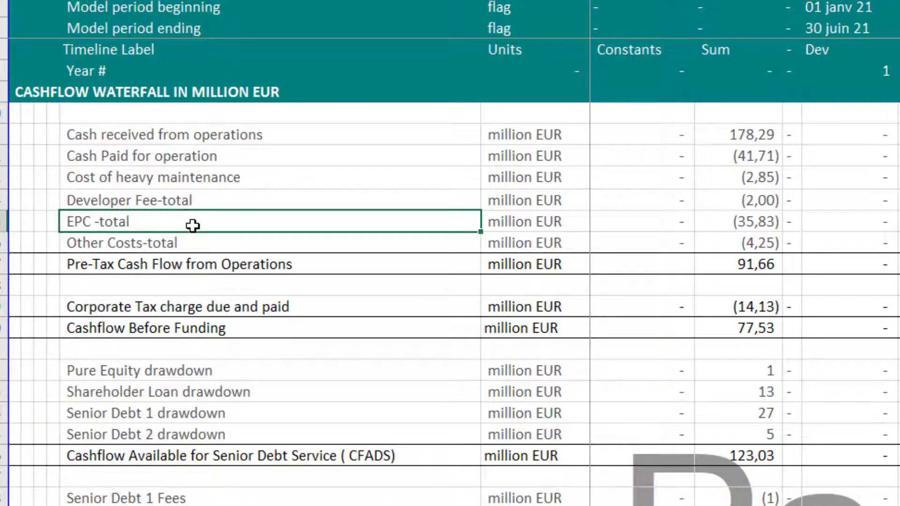
- Link IRR sheet cell J150 to the waterfall's first-period Pre-Tax Cash Flow from Operations, IFS!J17
drag(251, 126, 239, 259)
click(238, 262)
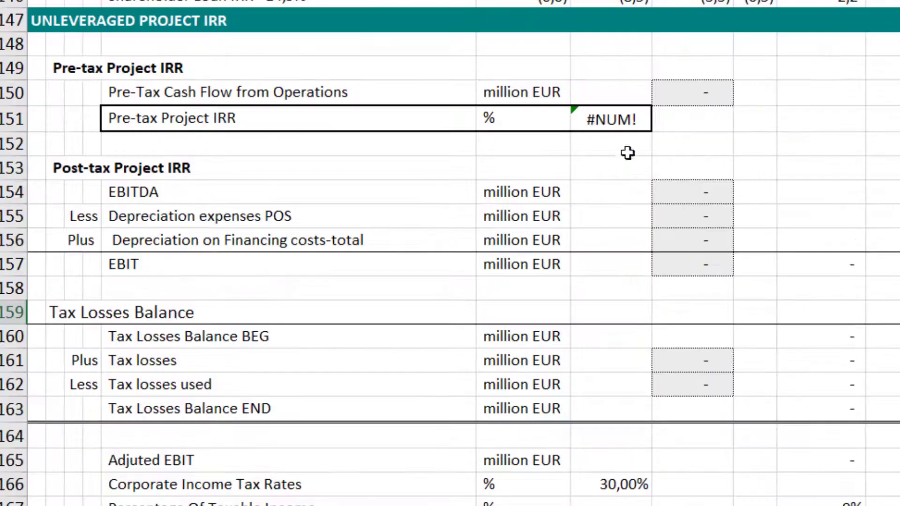
click(810, 98)
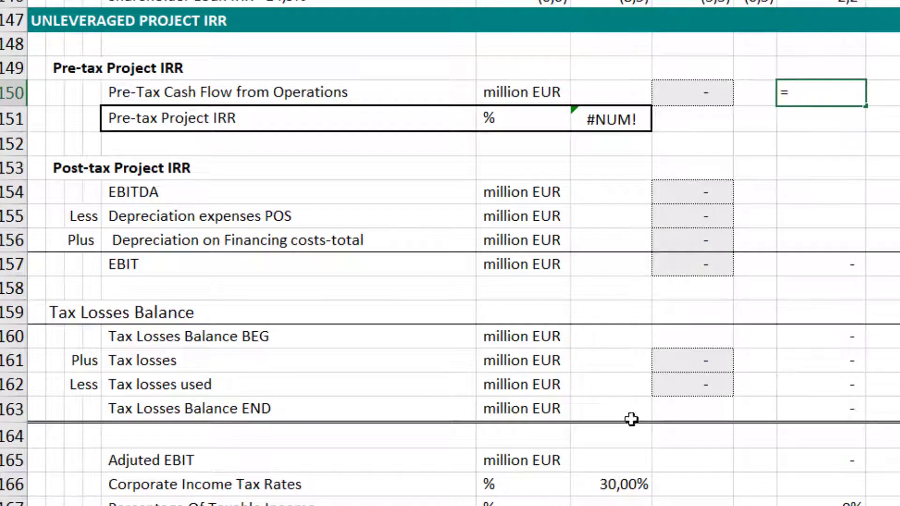
key(ctrl+Page_Up)
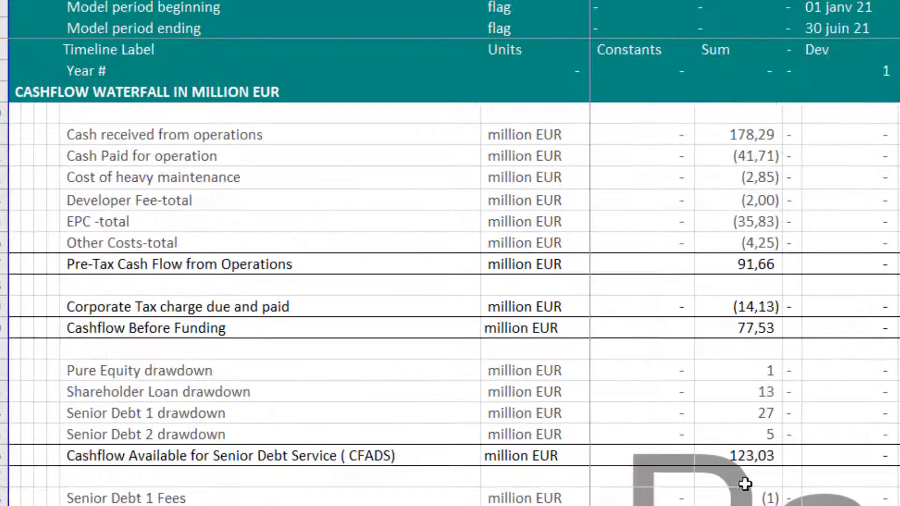
click(885, 264)
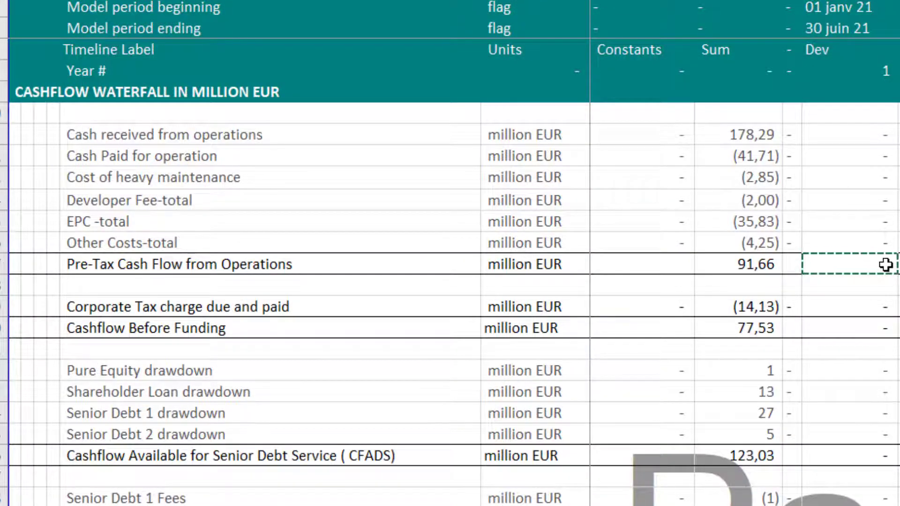
key(Return)
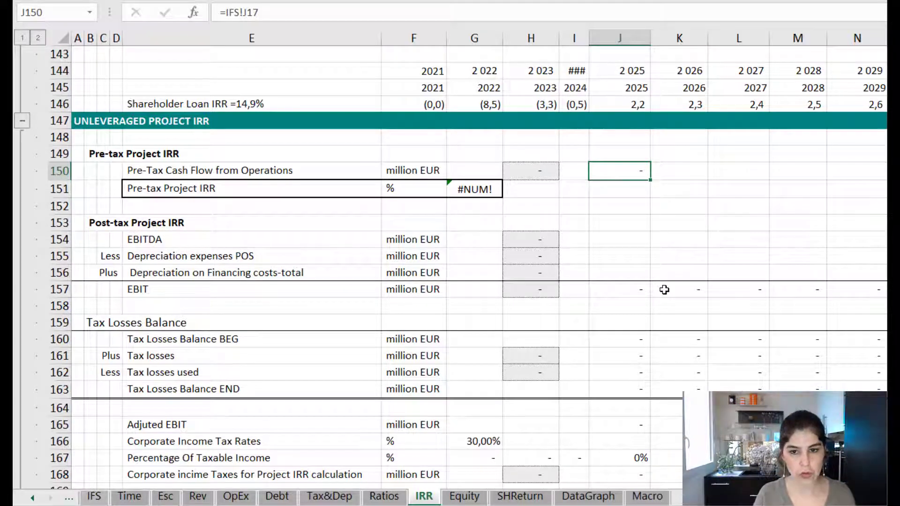
- Fill the J150 link across row 150 and review the Pre-tax Project IRR XIRR formula, now 0,0%
key(ctrl+shift+Right)
key(ctrl+r)
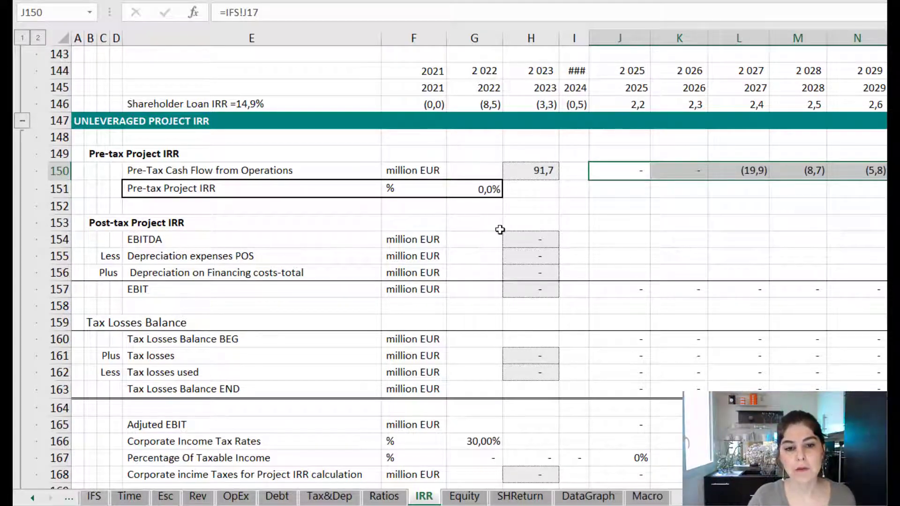
click(484, 192)
key(F2)
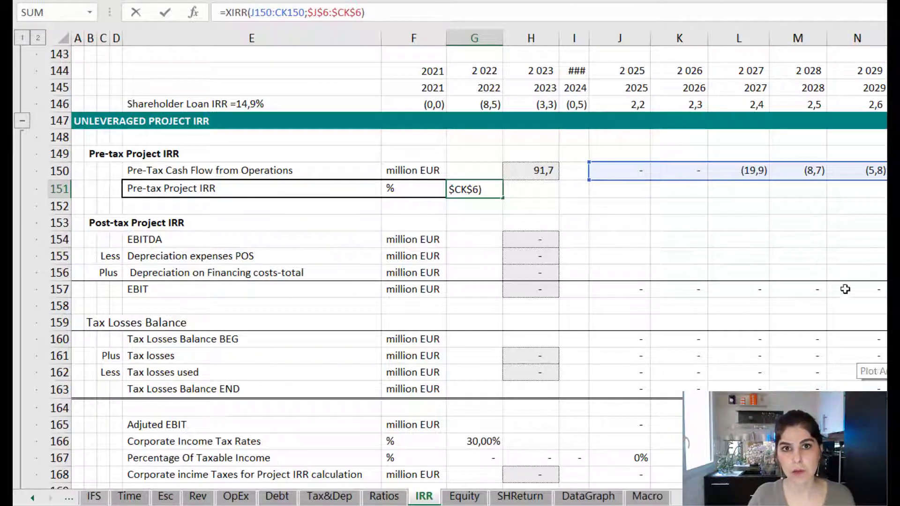
key(Escape)
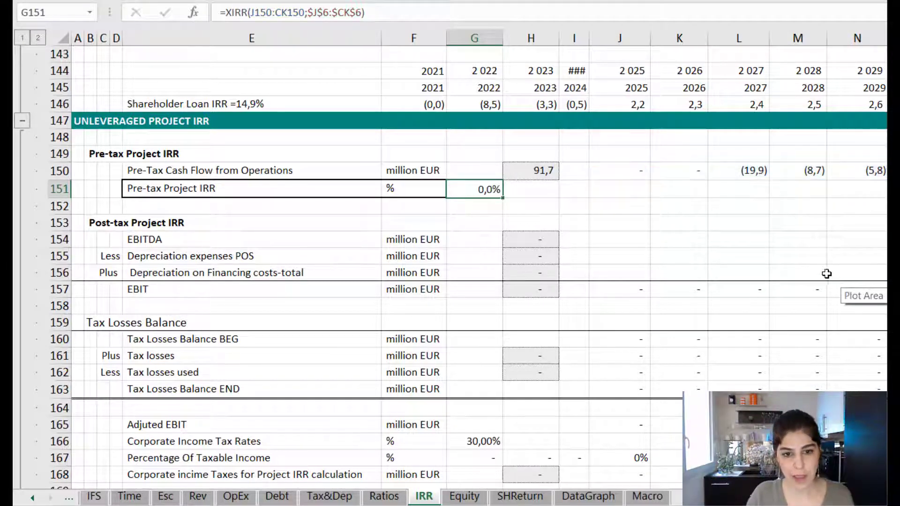
click(618, 171)
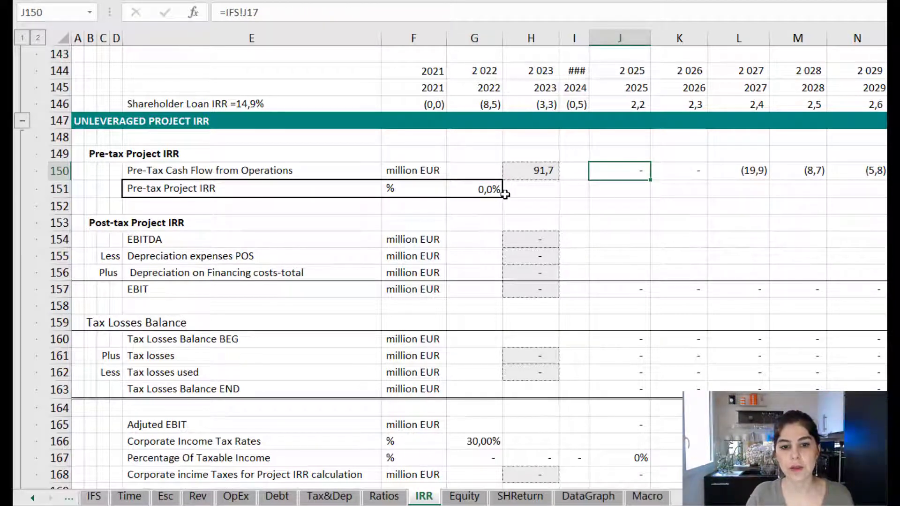
click(485, 192)
click(401, 10)
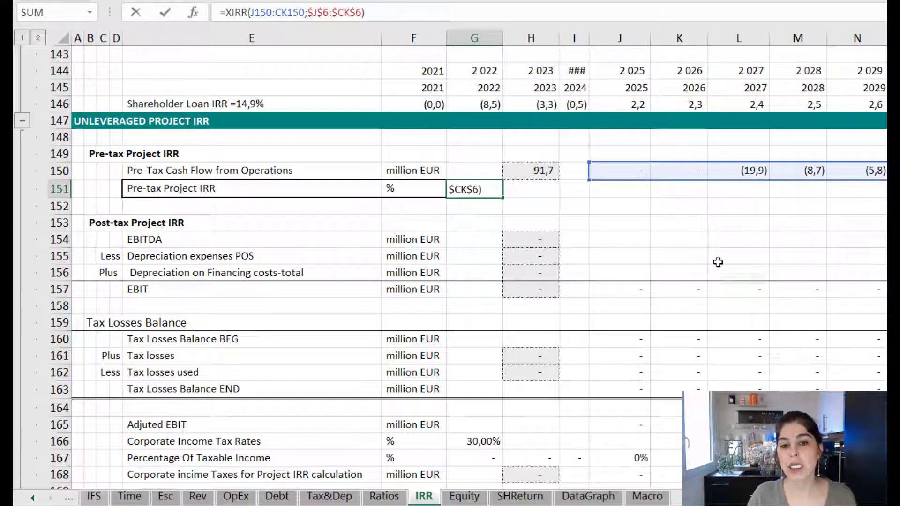
key(Return)
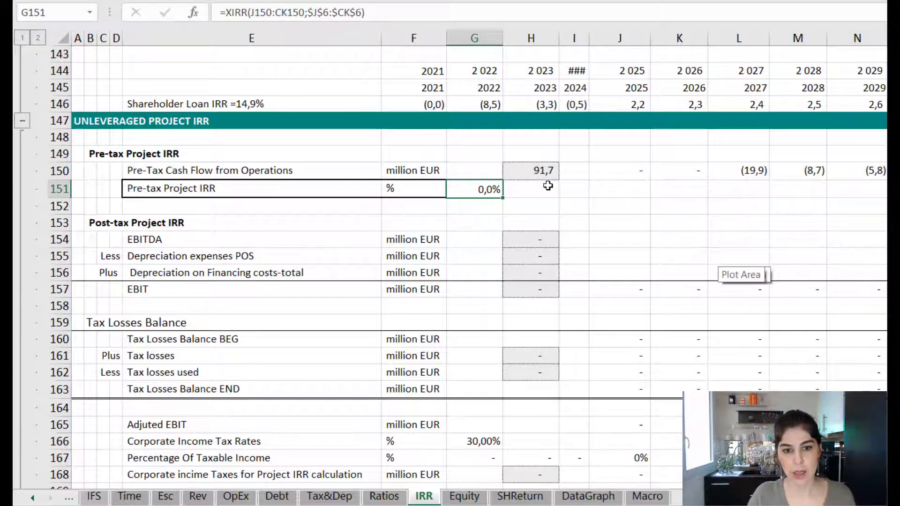
click(619, 171)
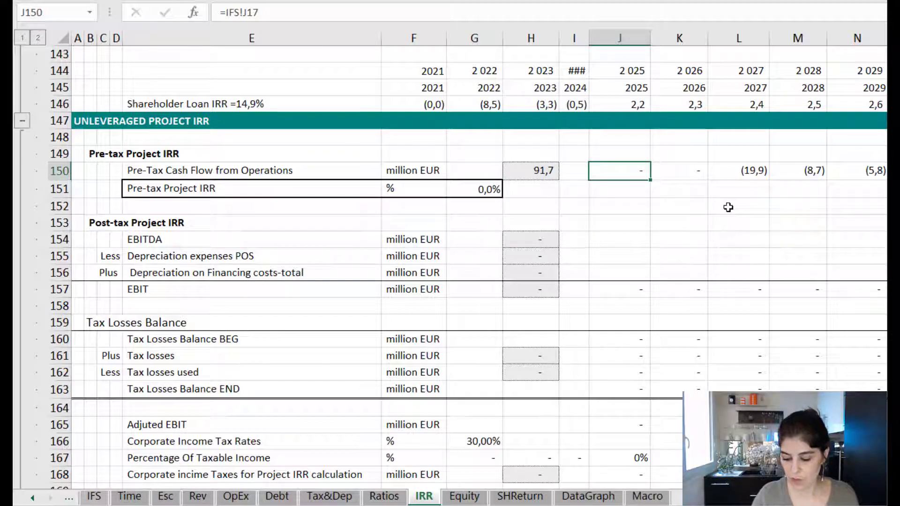
text(0,0000)
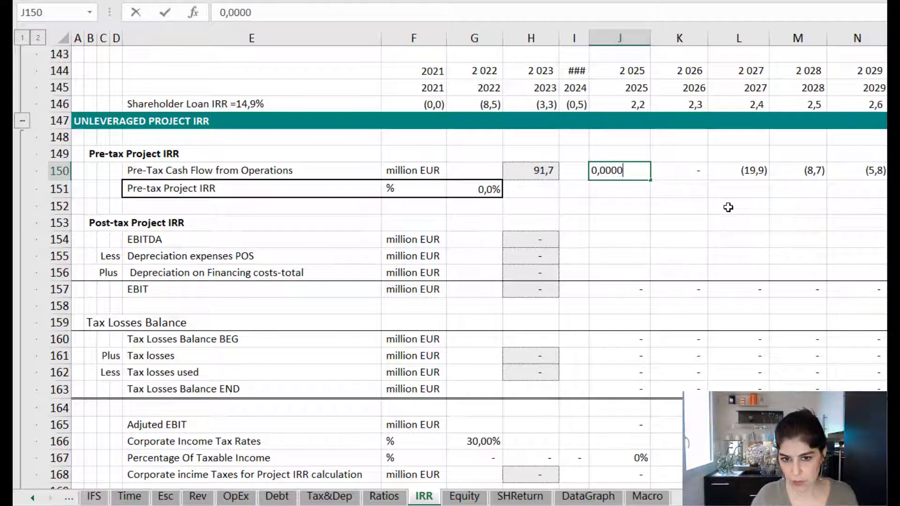
click(221, 13)
text(-)
click(276, 13)
text(1)
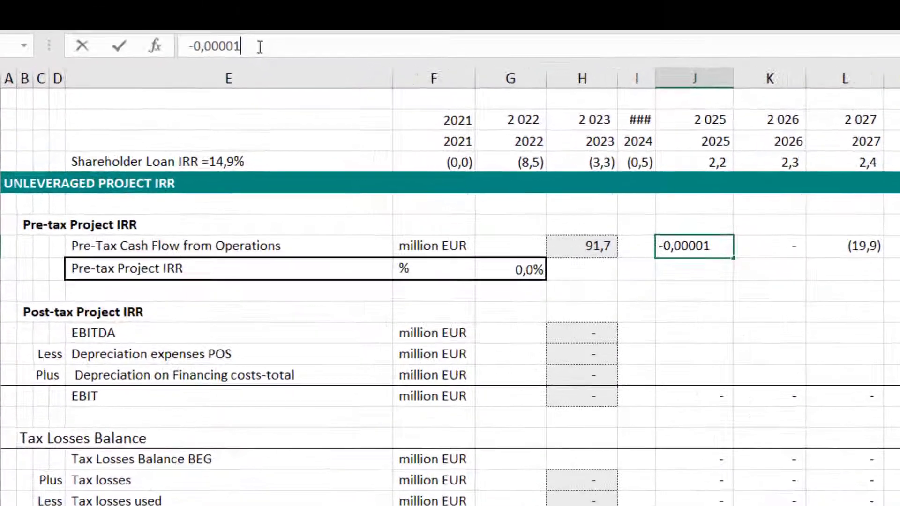
key(ctrl+Return)
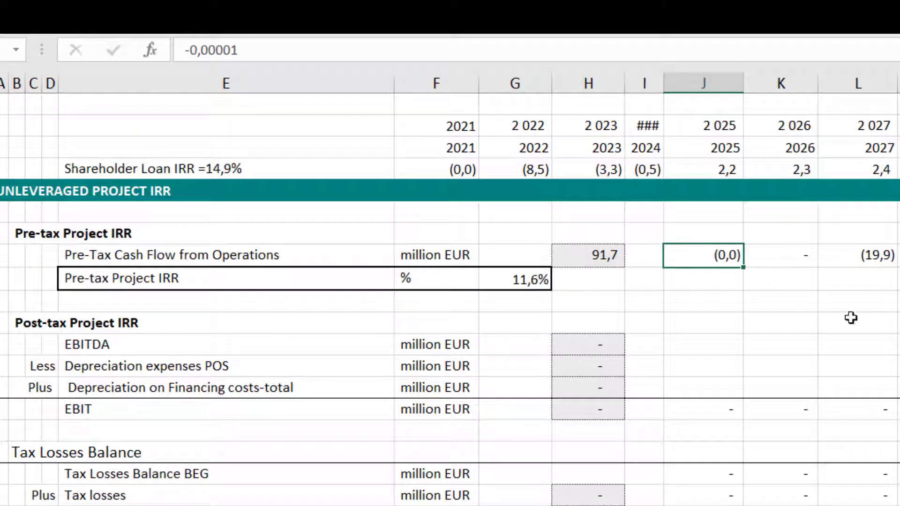
click(518, 282)
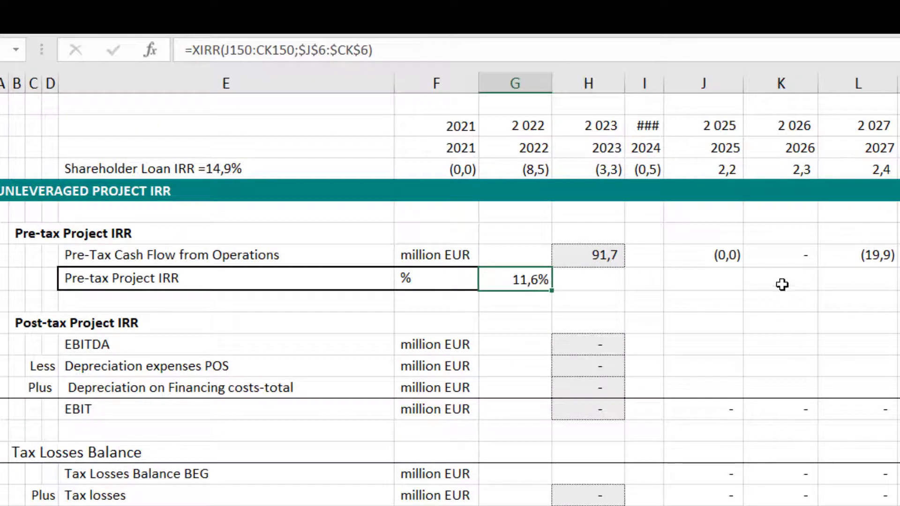
click(781, 255)
drag(817, 267, 717, 261)
click(717, 261)
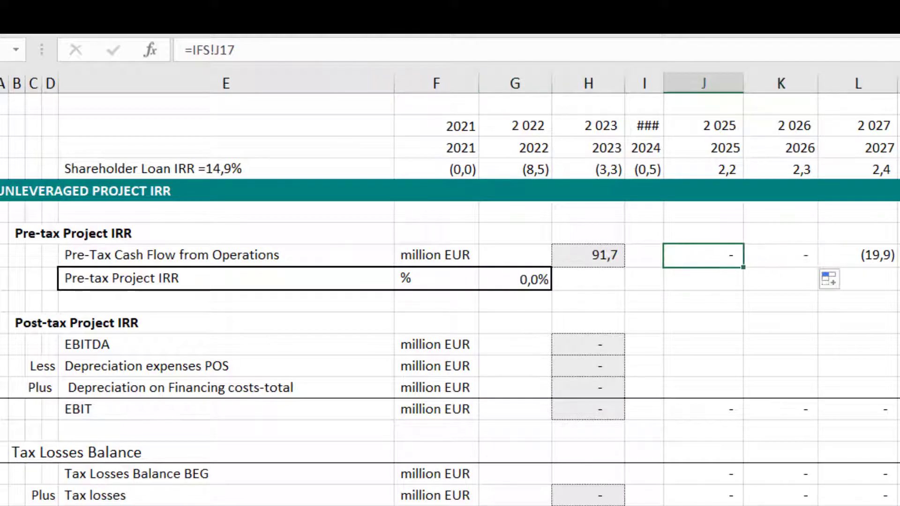
- Rewrite J150 as =IF(AND(IFS!J17=0;J26=1);-Epsilon;IFS!J17)
click(191, 51)
text(if()
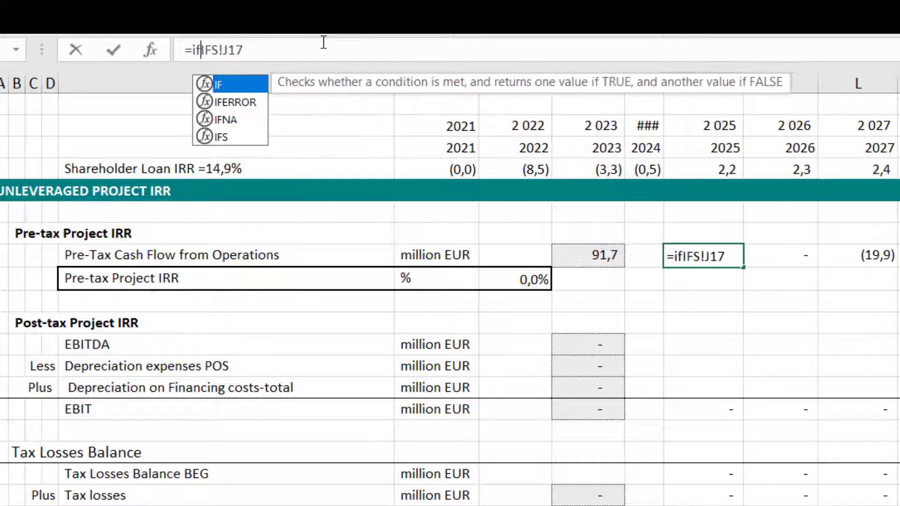
text(and)
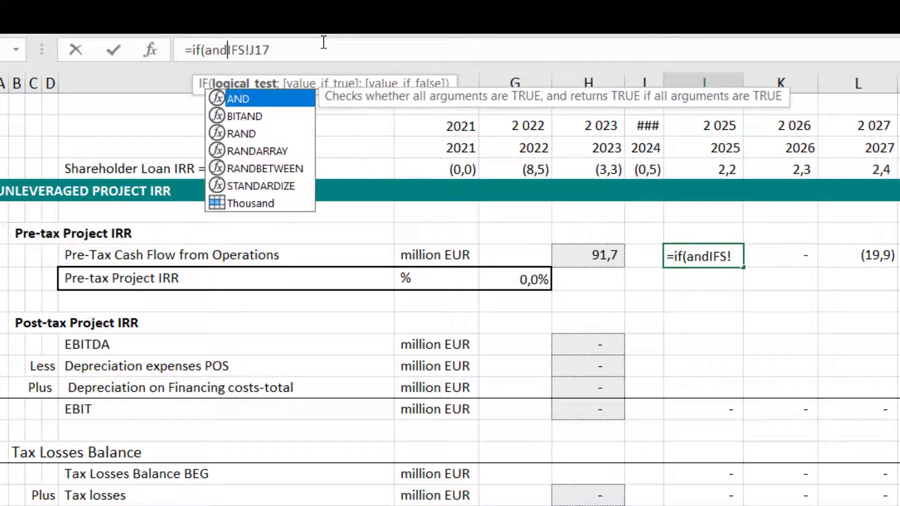
text(()
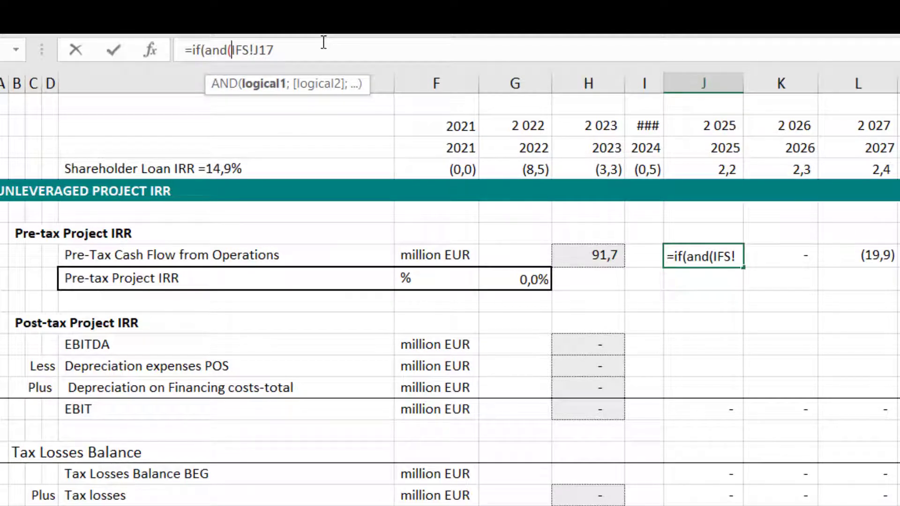
click(279, 50)
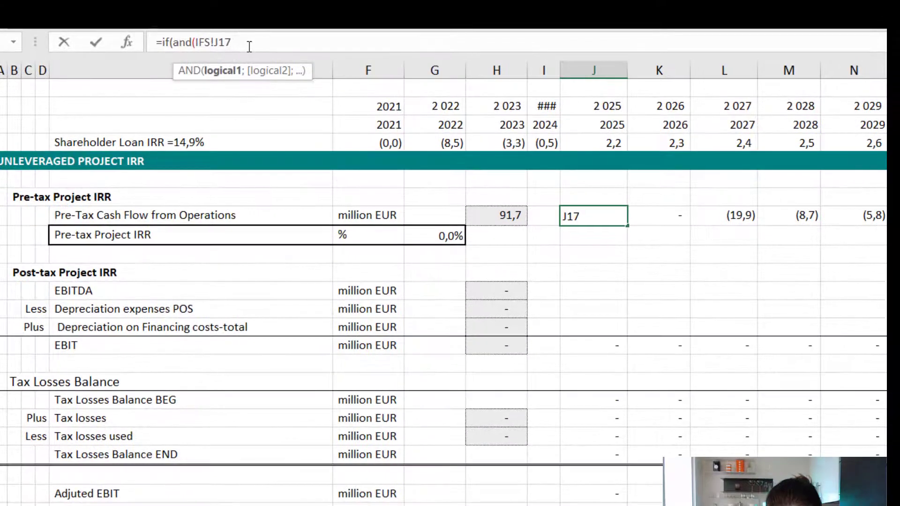
text(= 0 ;)
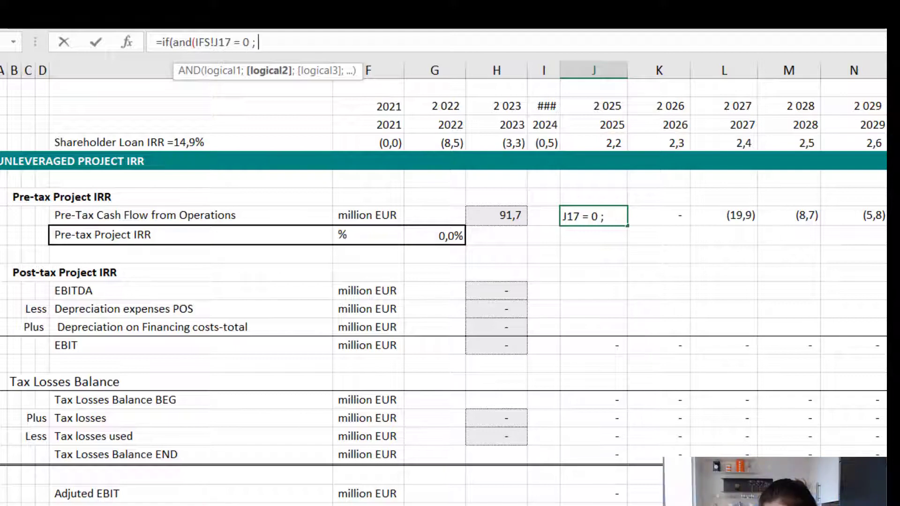
key(ctrl+Page_Down)
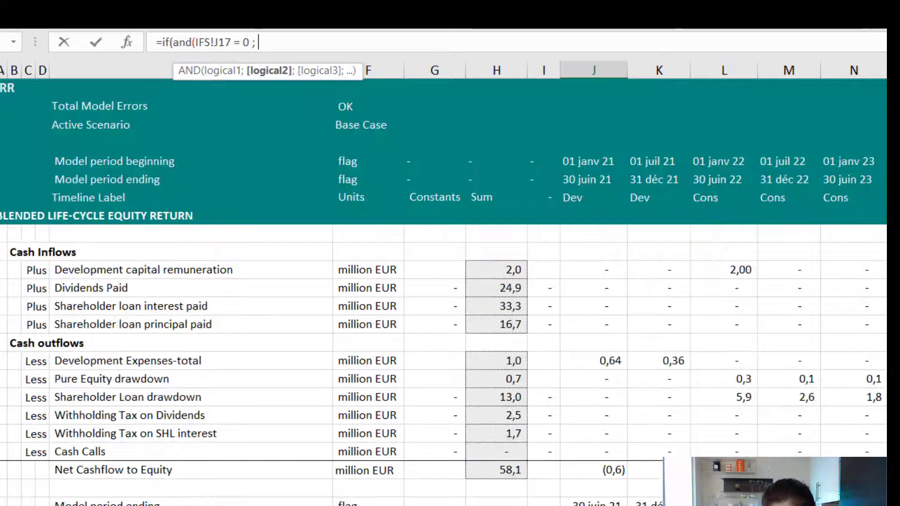
key(Up)
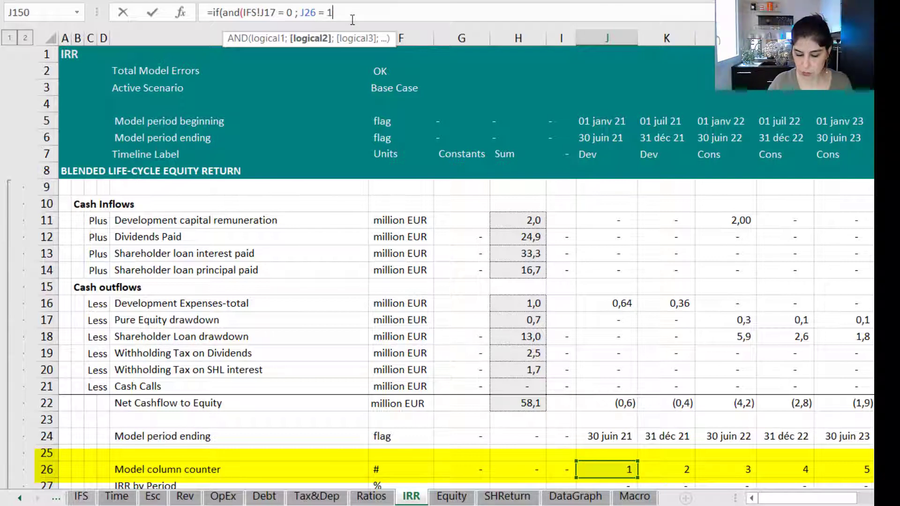
text(= 1) )
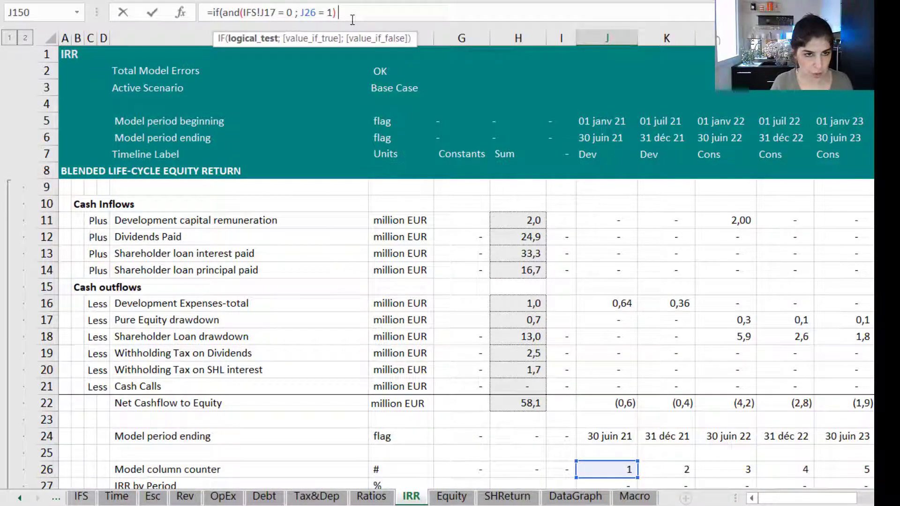
text(;)
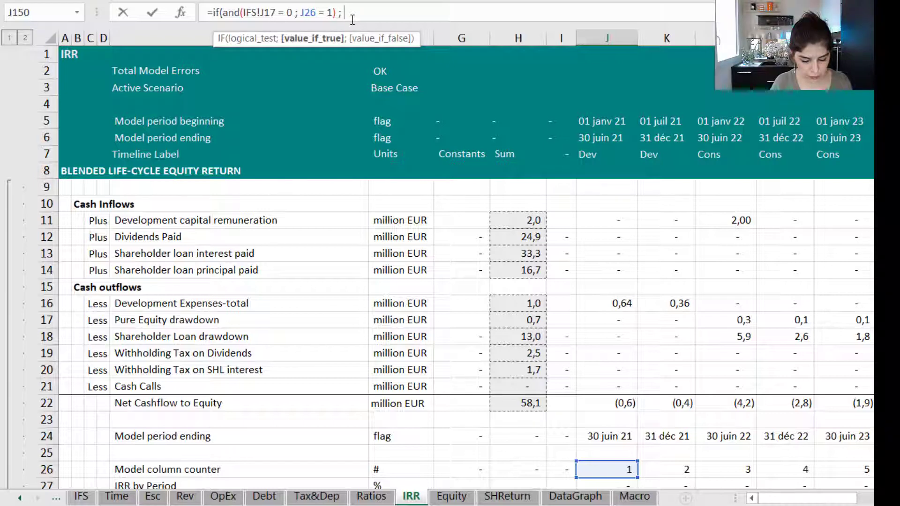
text(-ep)
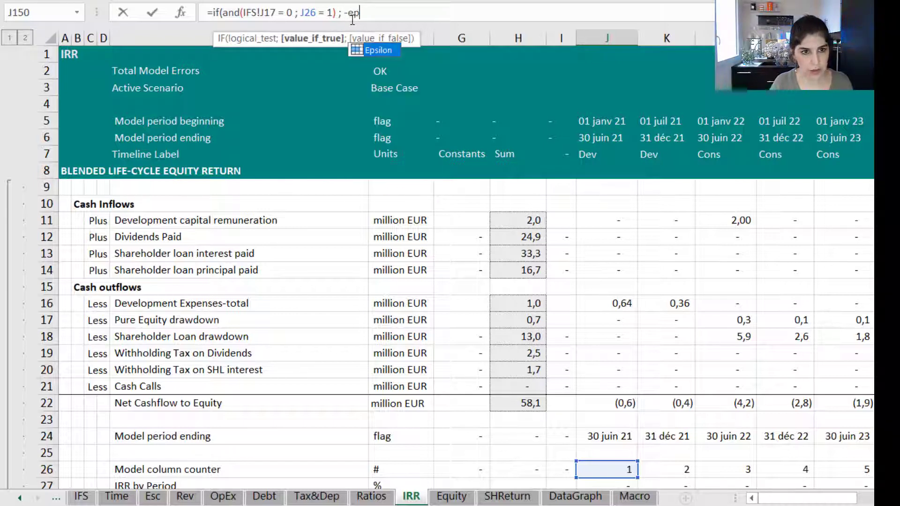
key(Tab)
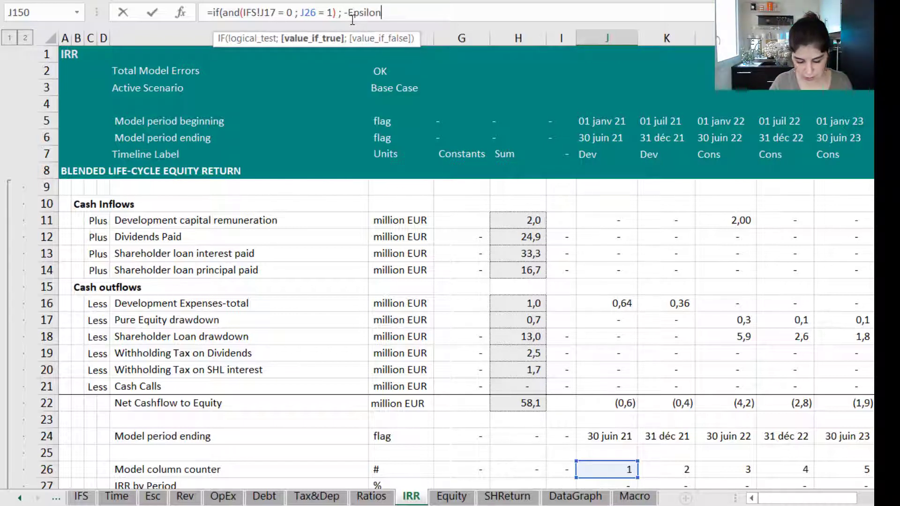
text(;)
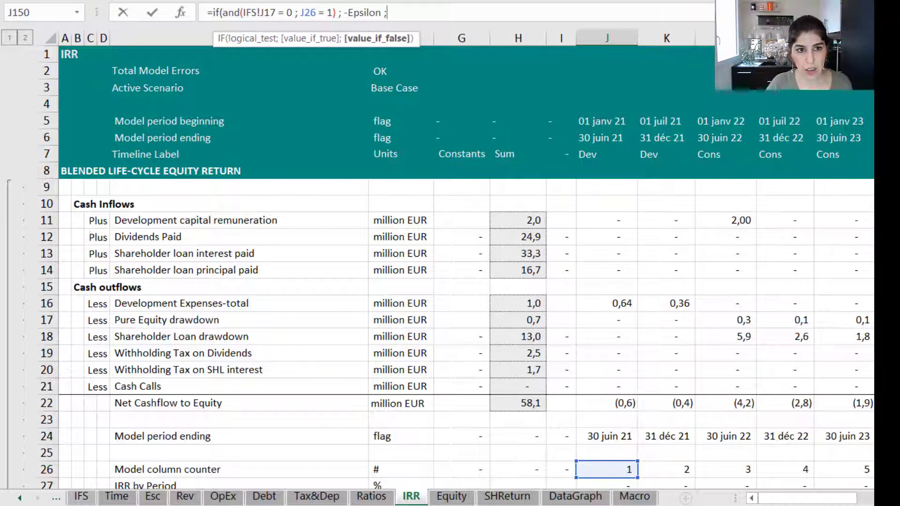
drag(276, 12, 244, 12)
key(ctrl+c)
click(415, 13)
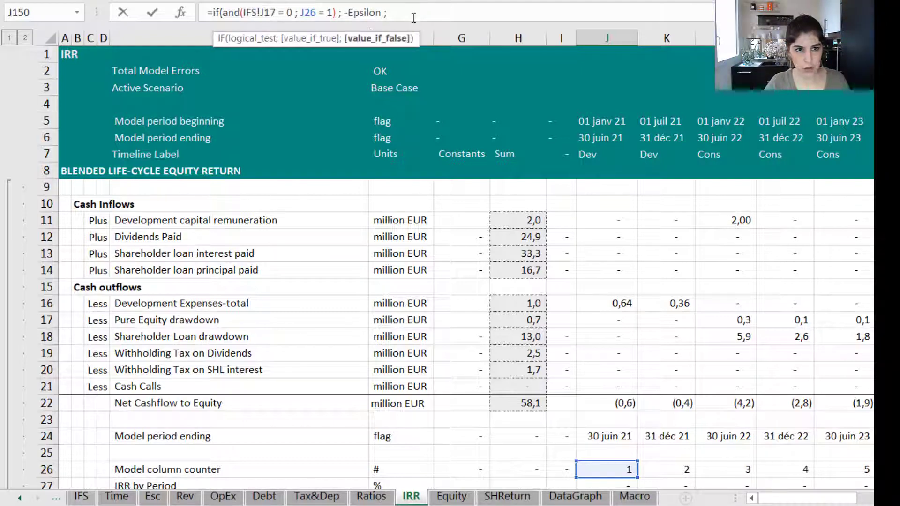
key(ctrl+v)
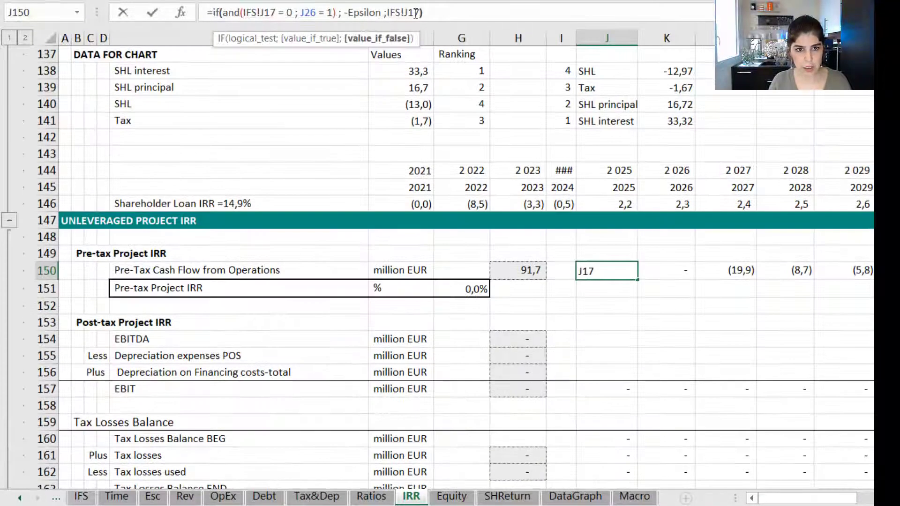
key(Return)
- Copy the J150 formula across row 150, bringing Pre-tax Project IRR to 11,6%
key(ctrl+c)
key(ctrl+shift+Right)
key(ctrl+v)
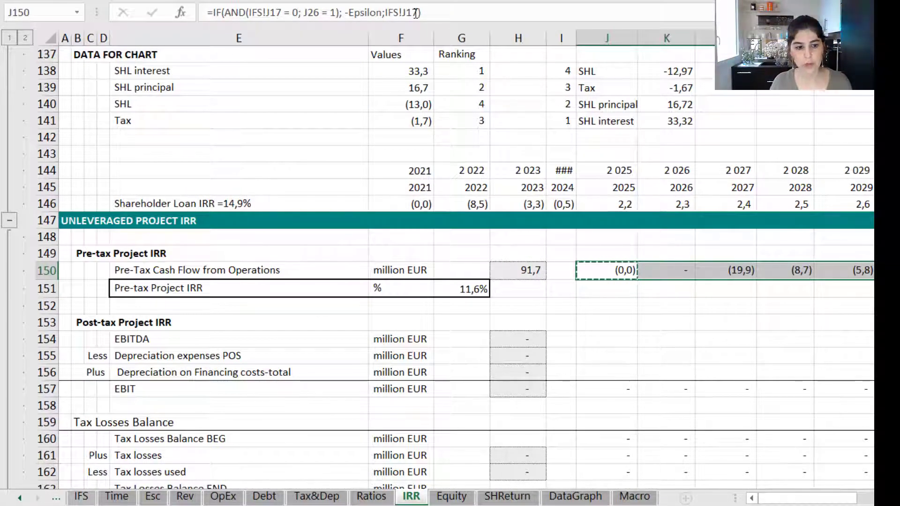
- Clear the pasted selection and check the XIRR formula behind Pre-tax Project IRR
click(705, 311)
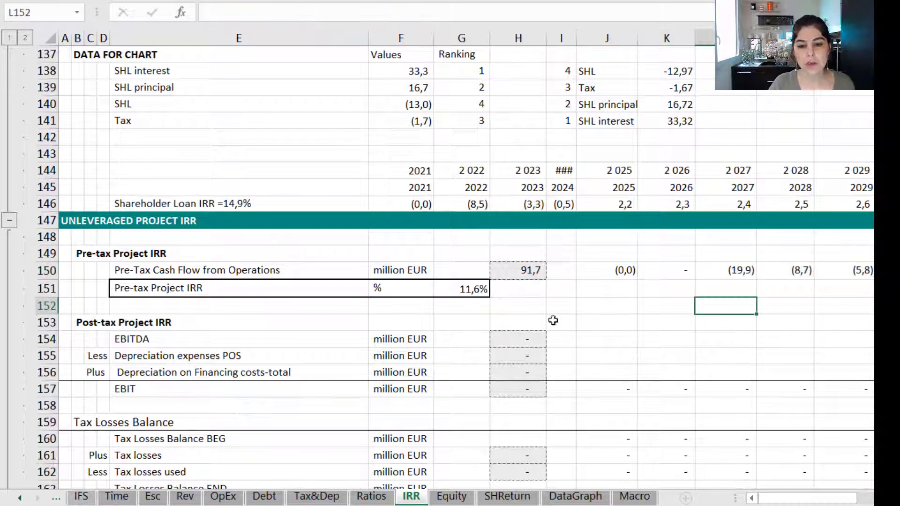
click(463, 289)
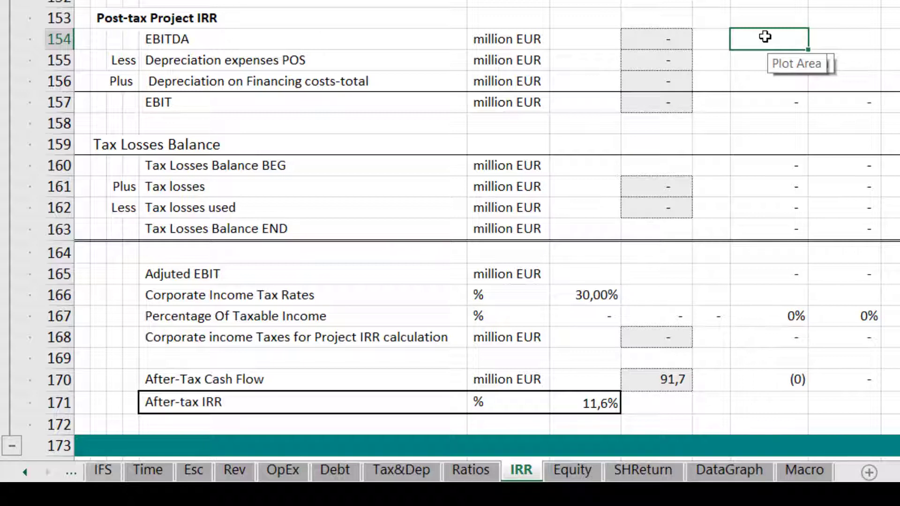
- Link the first-period EBITDA cell J154 to IFS!J67
text(=)
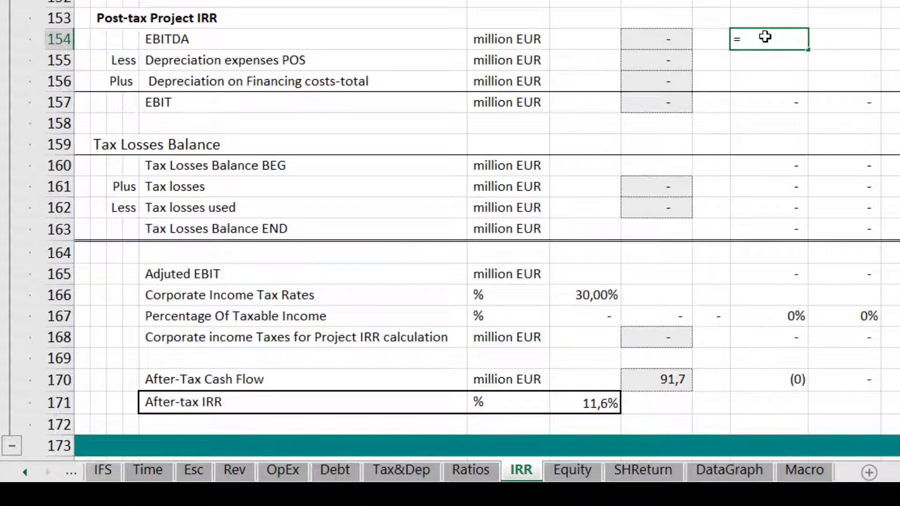
click(104, 471)
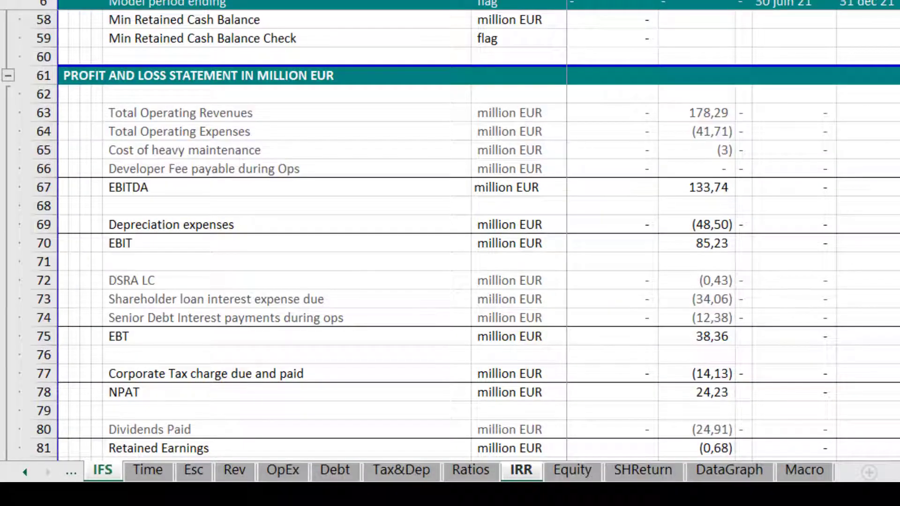
click(816, 189)
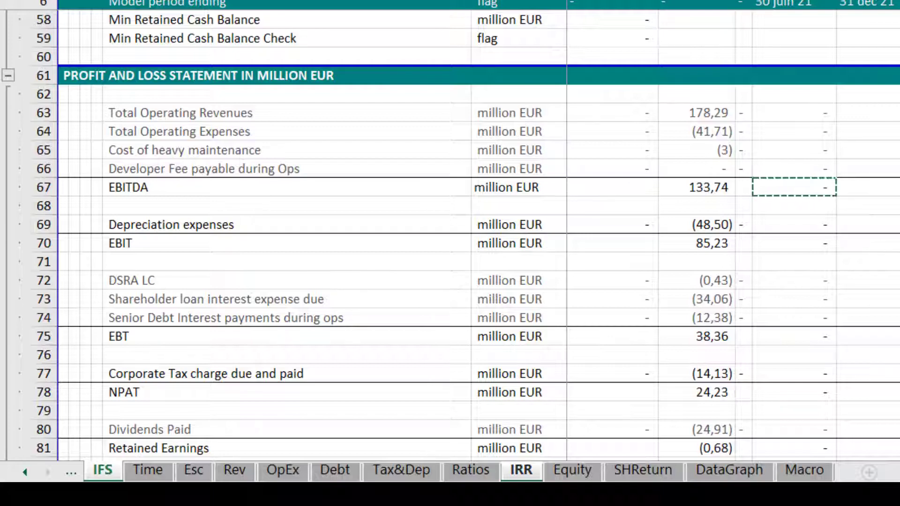
key(Return)
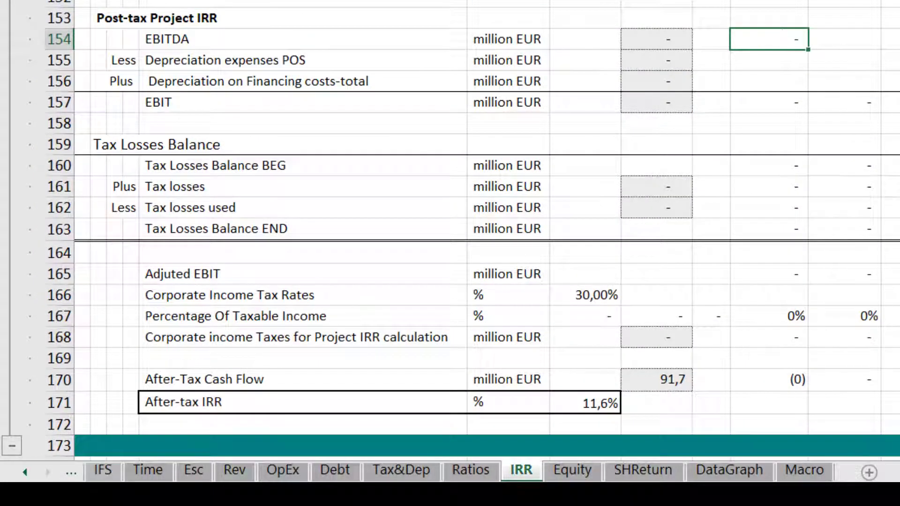
scroll(450, 230, down, 1)
key(Escape)
scroll(450, 230, down, 1)
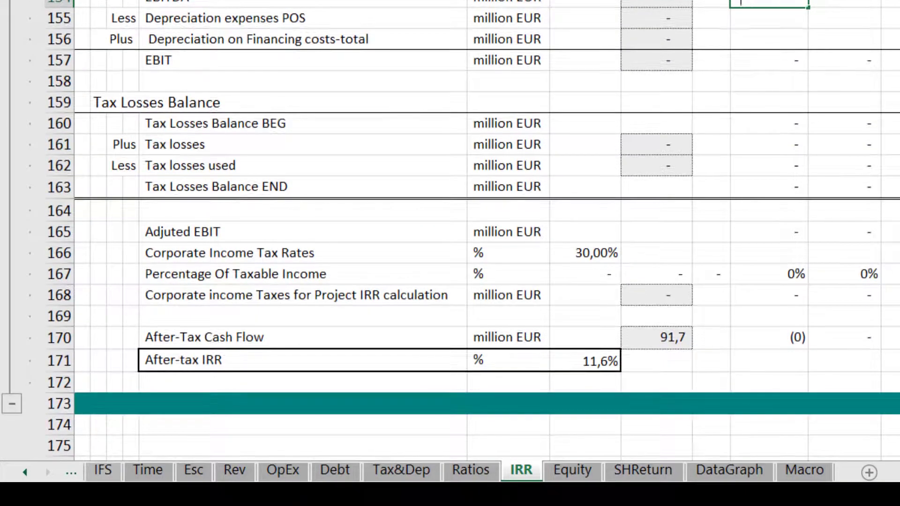
- Link Depreciation expenses POS in J155 to the Tax&Dep row 32 first-period value
click(787, 24)
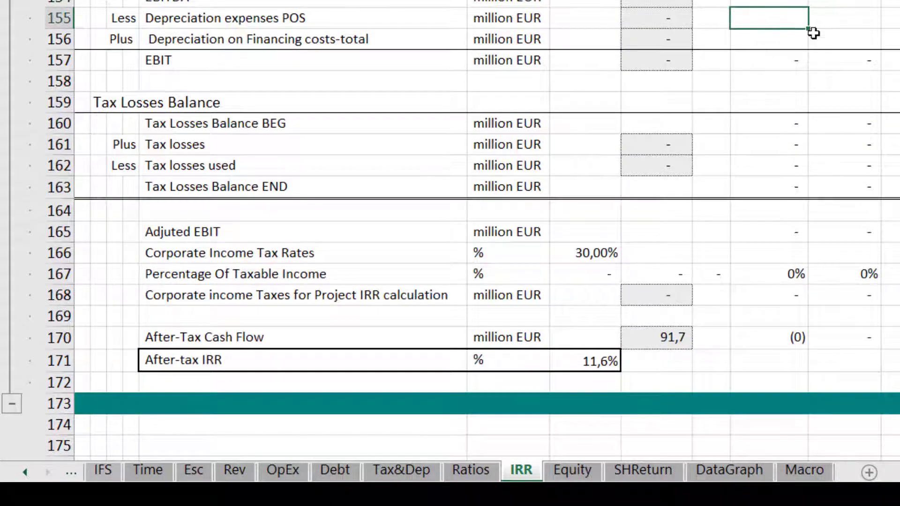
text(=)
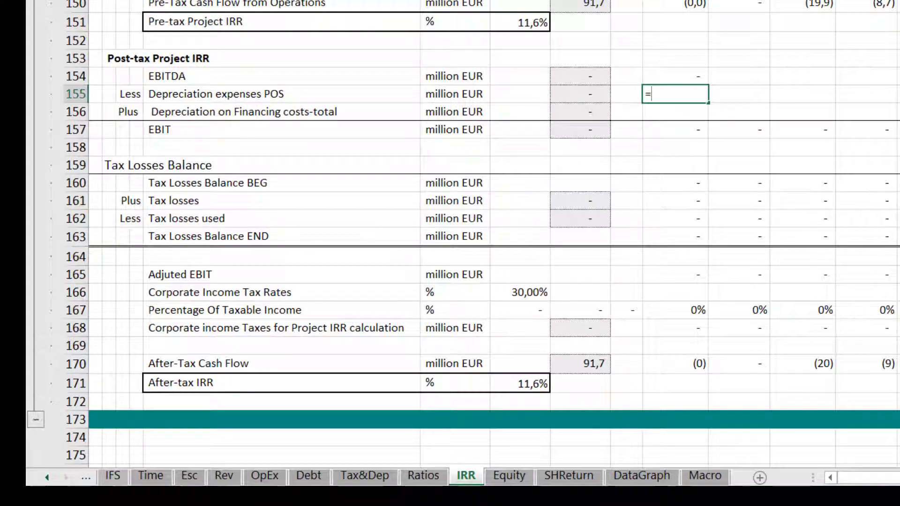
click(365, 476)
scroll(647, 281, down, 5)
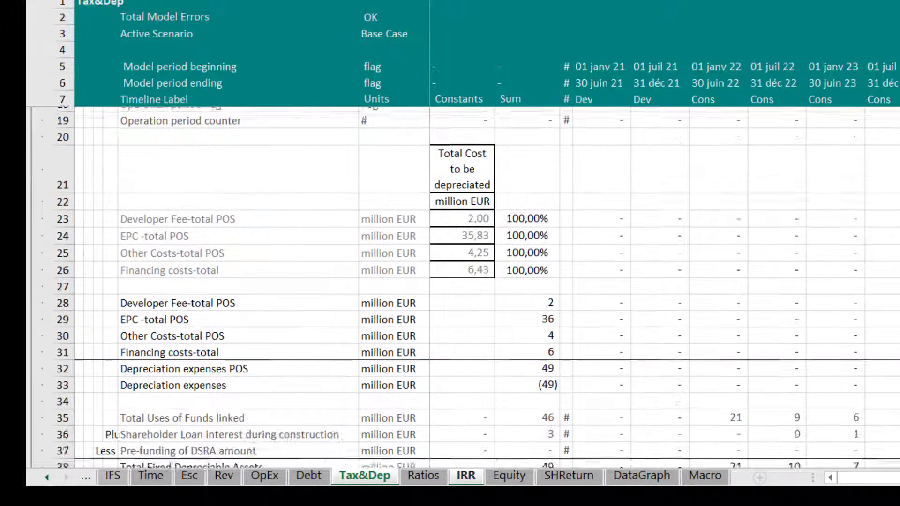
click(601, 265)
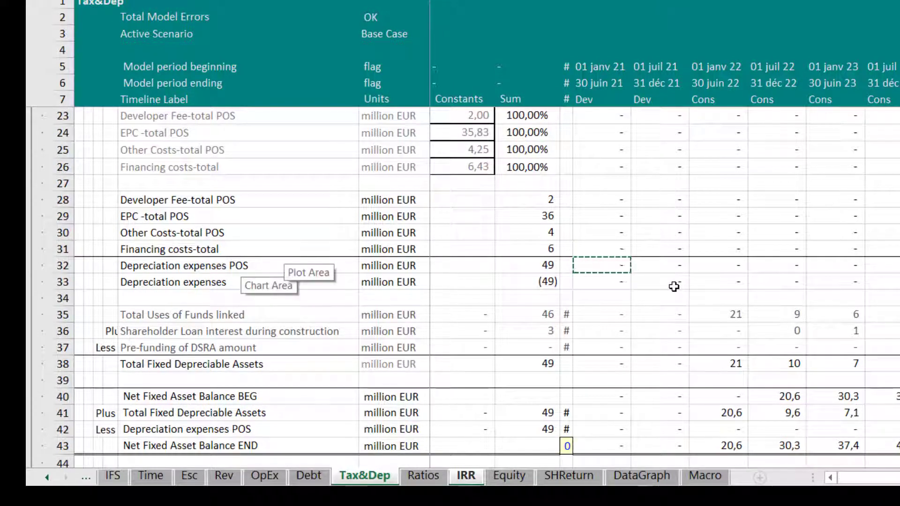
key(Return)
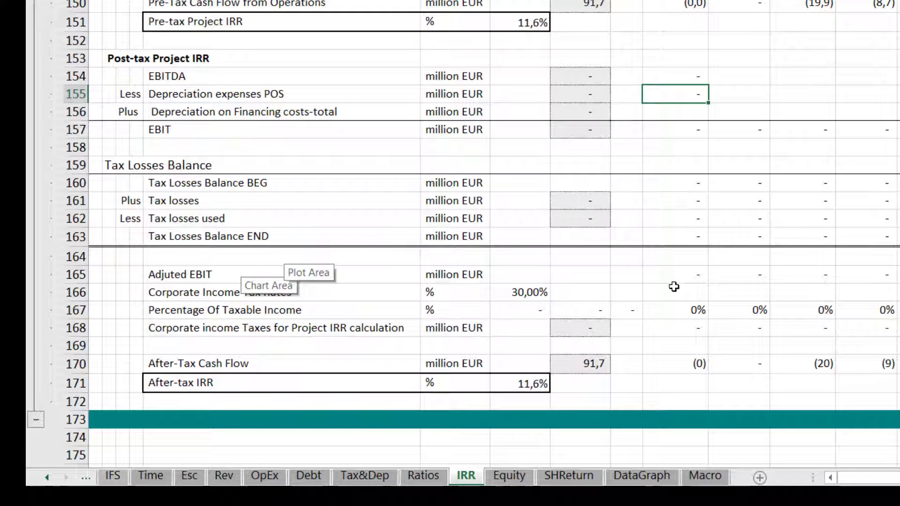
- Link the financing-costs depreciation cell J156 to 'Tax&Dep'!J31
click(682, 110)
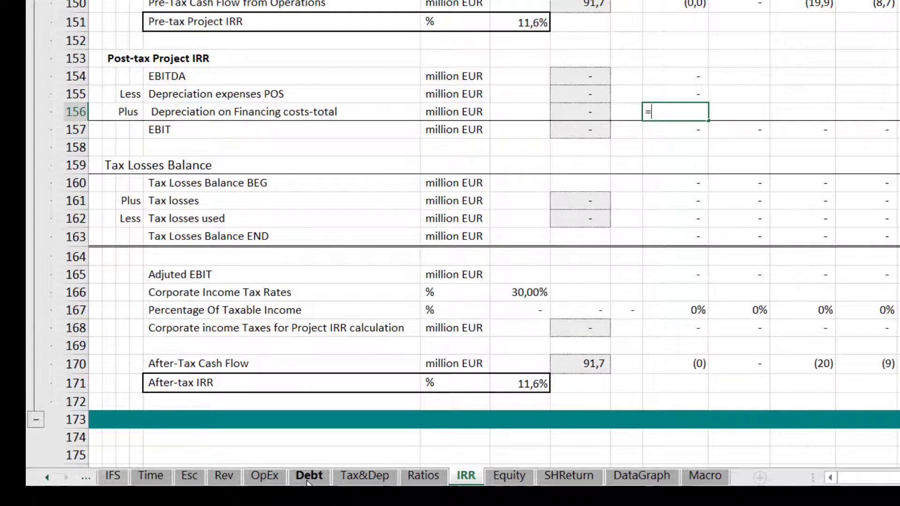
click(364, 475)
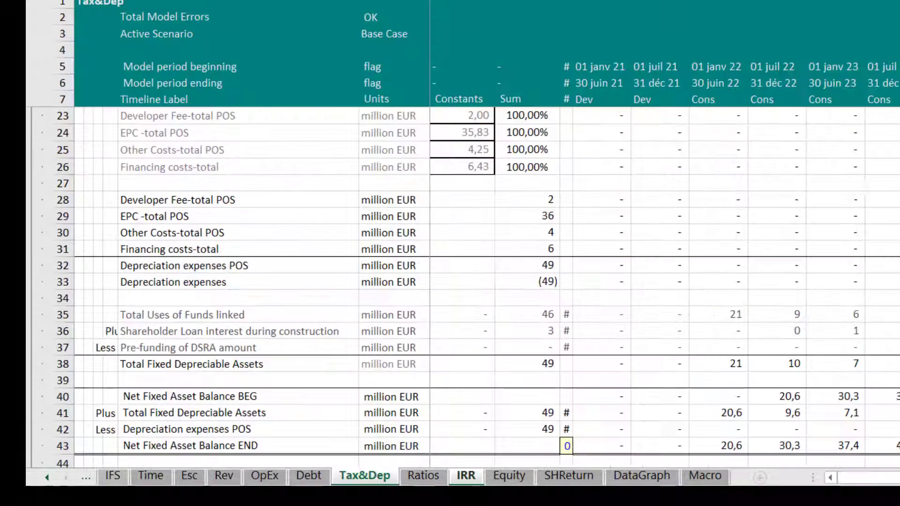
click(601, 249)
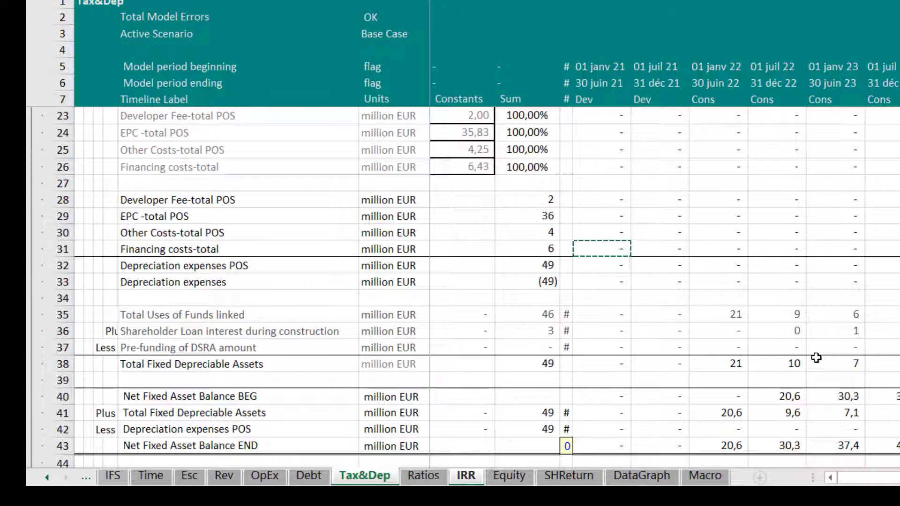
key(Return)
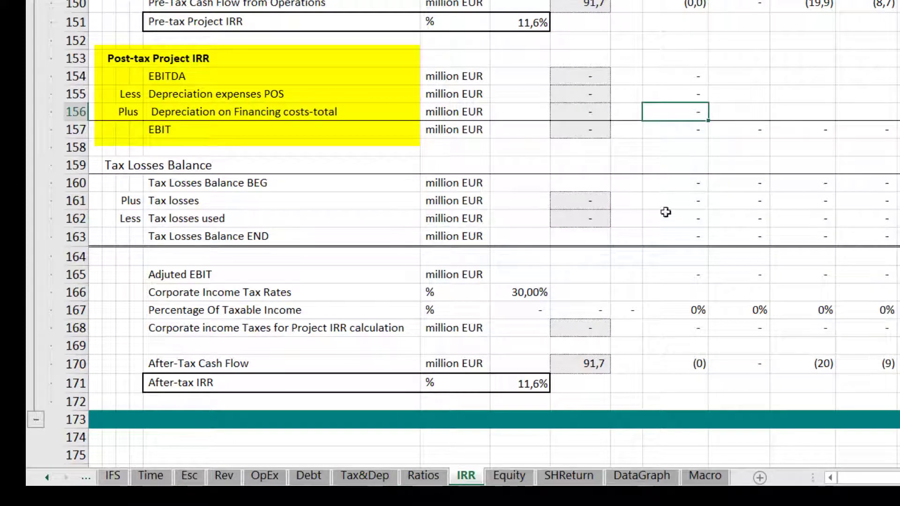
- Copy the J154:J156 links across all periods and check the EBIT formula =J154 - J155 + J156
drag(688, 75, 690, 104)
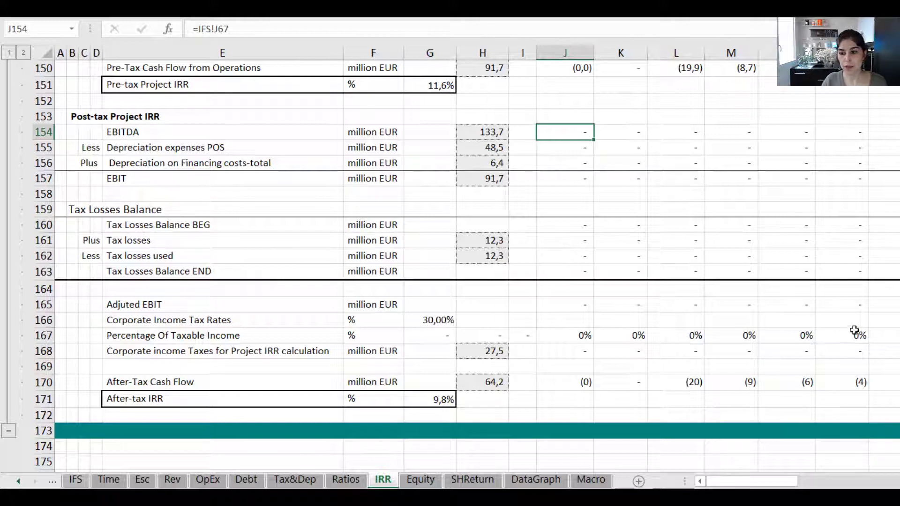
click(556, 177)
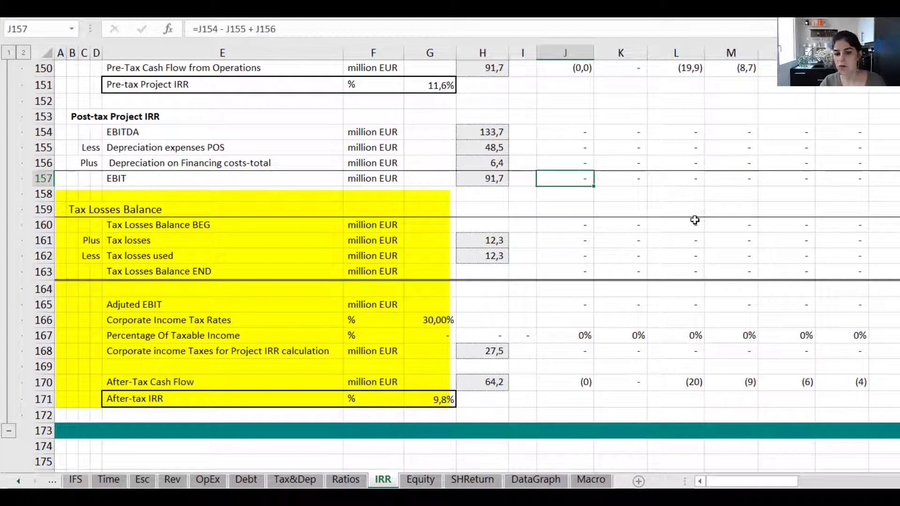
- Freeze the timeline header rows and label columns, then inspect a later-period Tax losses formula
mouse_move(739, 483)
mouse_down()
mouse_move(751, 485)
mouse_move(737, 483)
mouse_up()
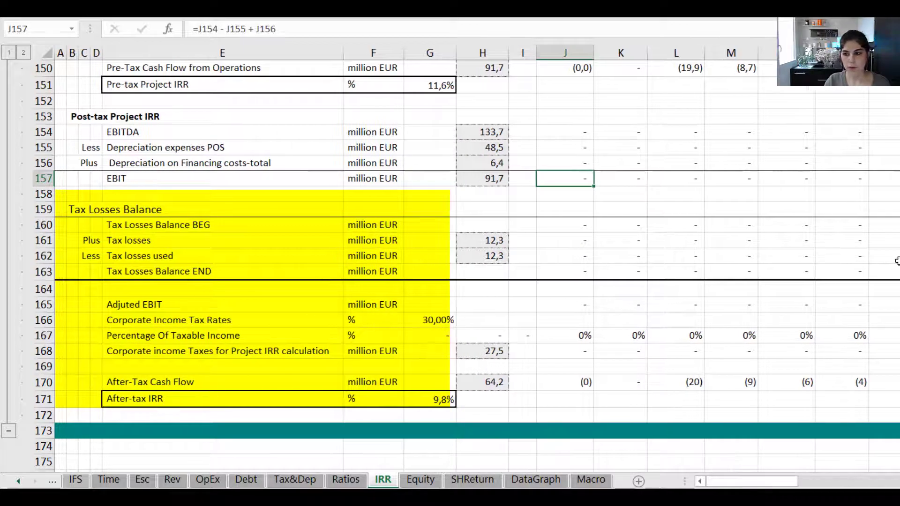
click(897, 240)
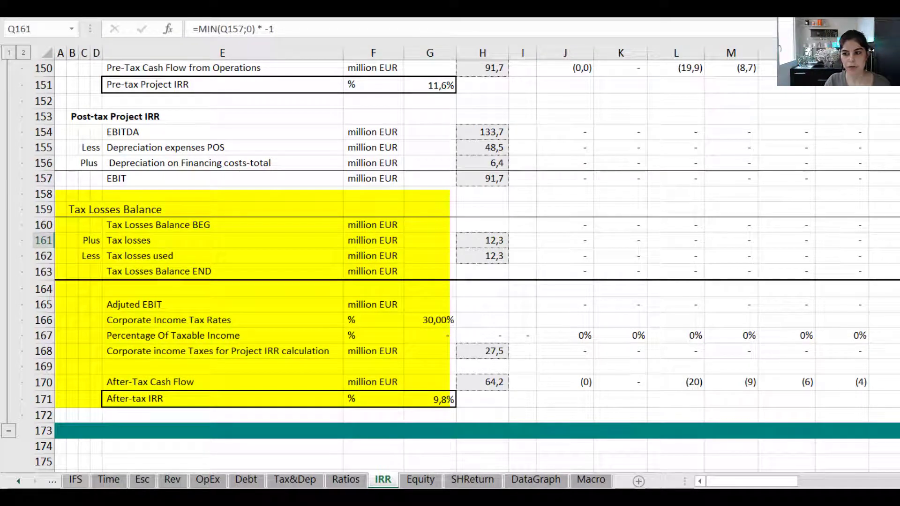
drag(897, 178, 897, 178)
mouse_move(776, 481)
mouse_down()
mouse_move(813, 485)
mouse_move(775, 485)
mouse_up()
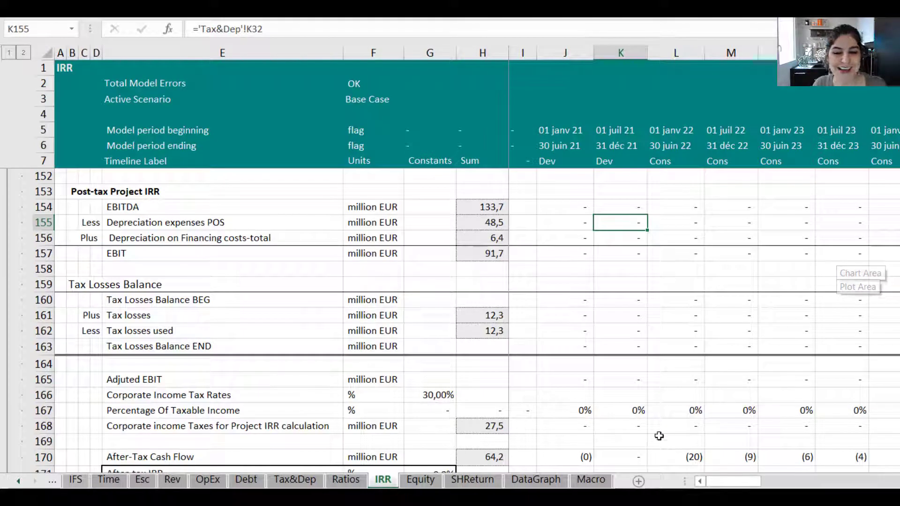
click(578, 251)
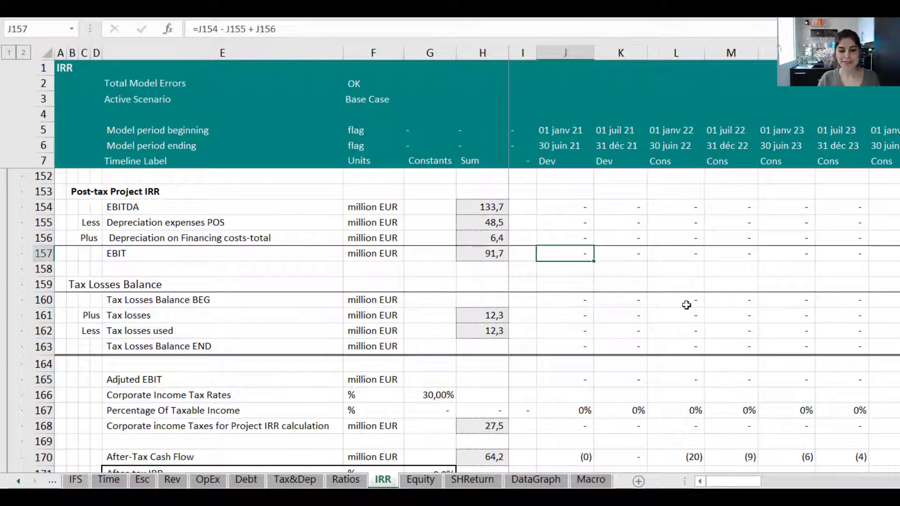
scroll(684, 305, right, 1)
scroll(686, 305, right, 10)
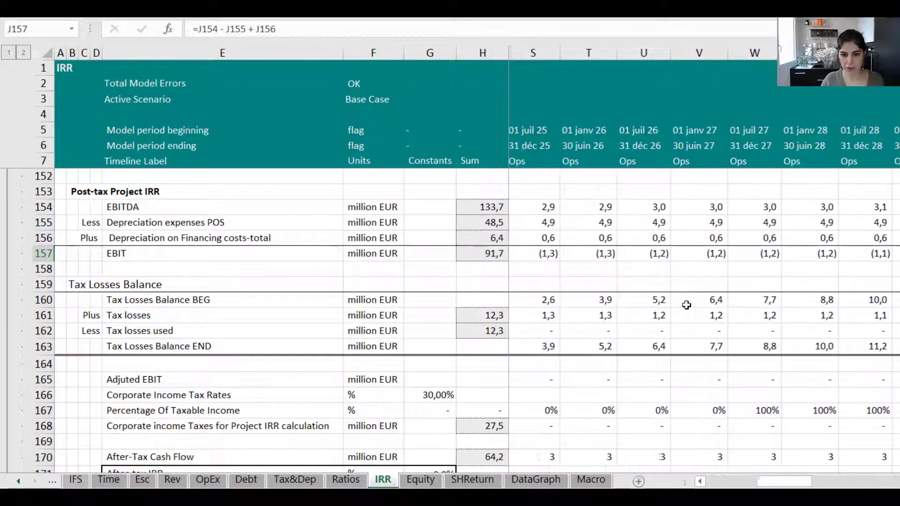
scroll(686, 305, right, 2)
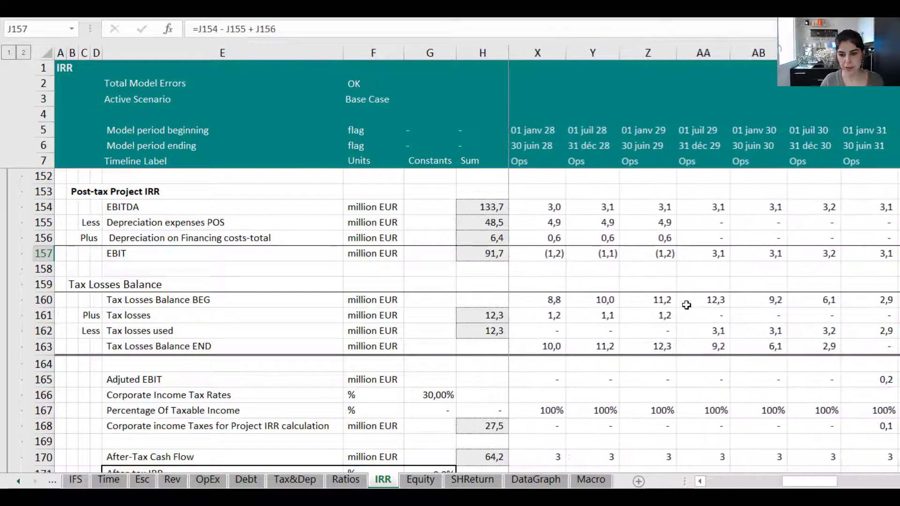
click(661, 255)
scroll(798, 346, left, 8)
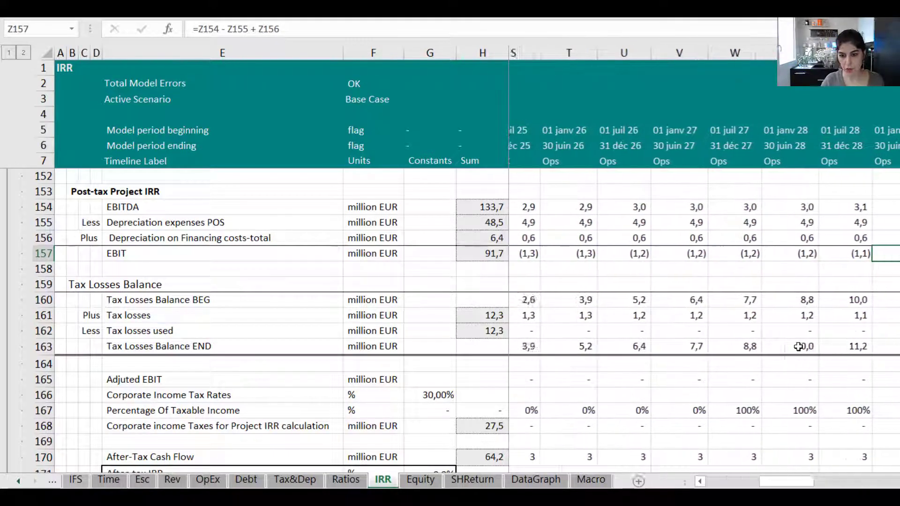
scroll(798, 346, right, 3)
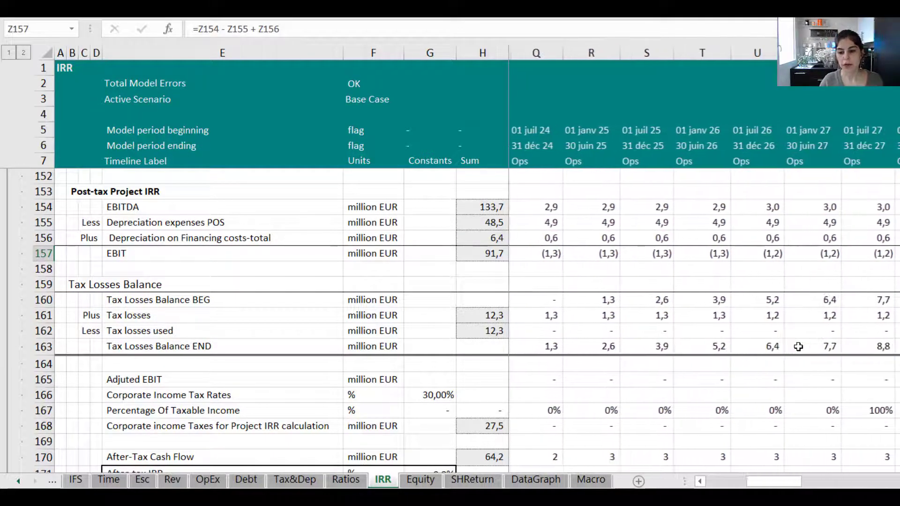
scroll(798, 346, right, 1)
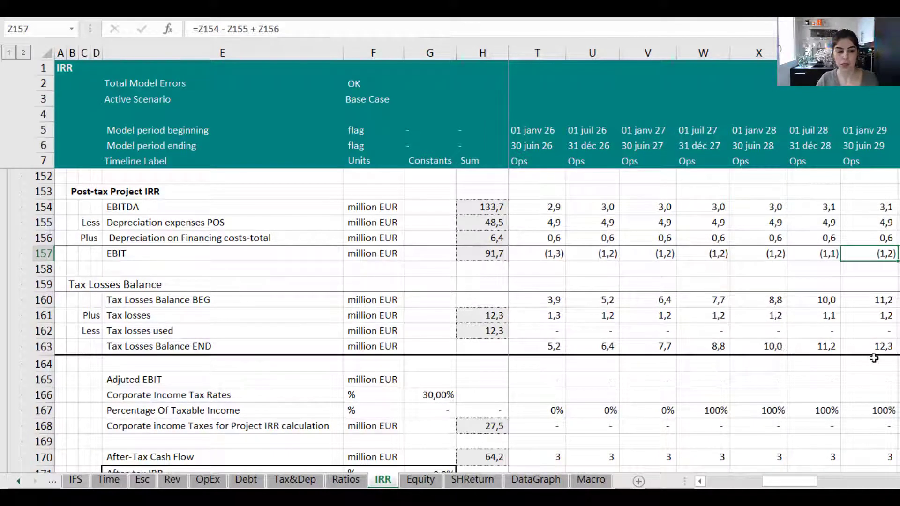
click(830, 313)
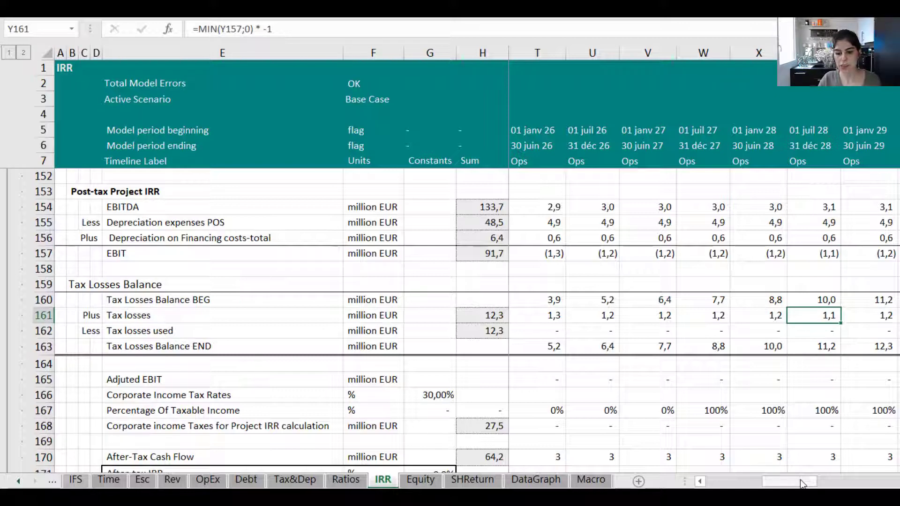
drag(651, 304, 783, 348)
drag(786, 484, 767, 484)
click(29, 320)
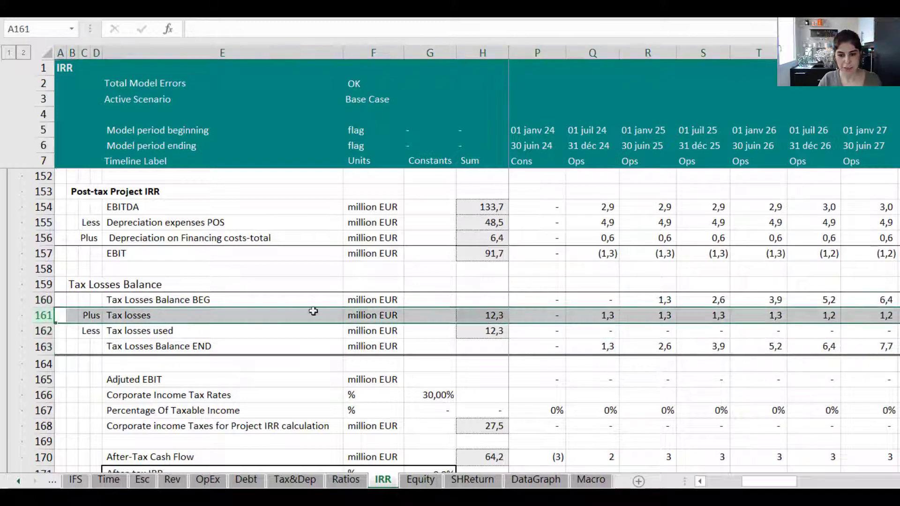
click(663, 315)
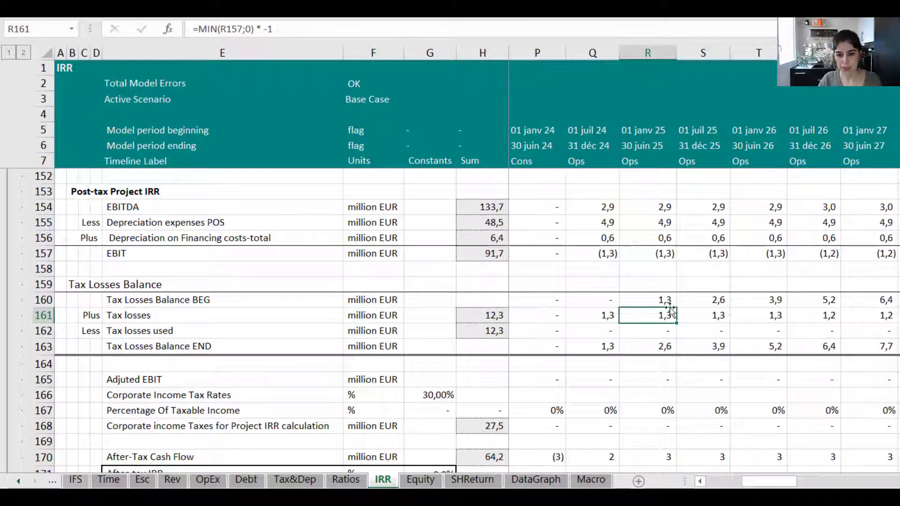
drag(635, 316, 897, 317)
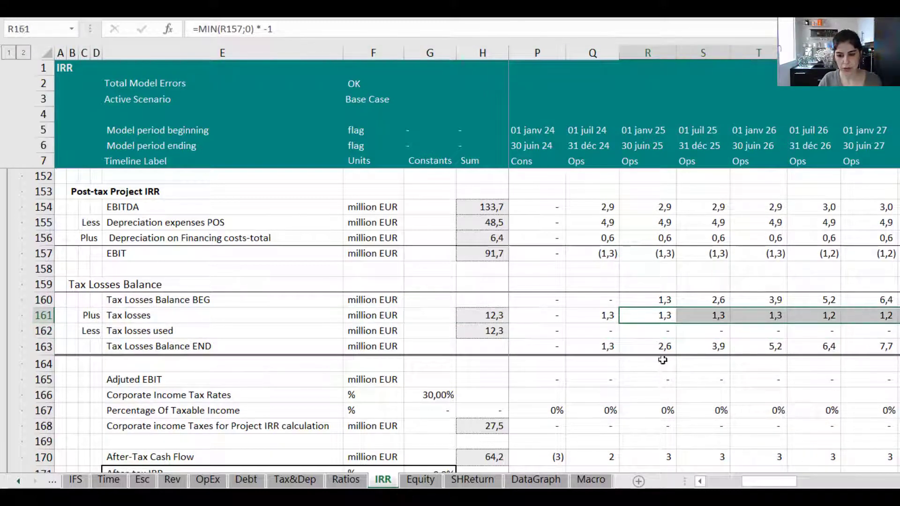
drag(781, 483, 807, 484)
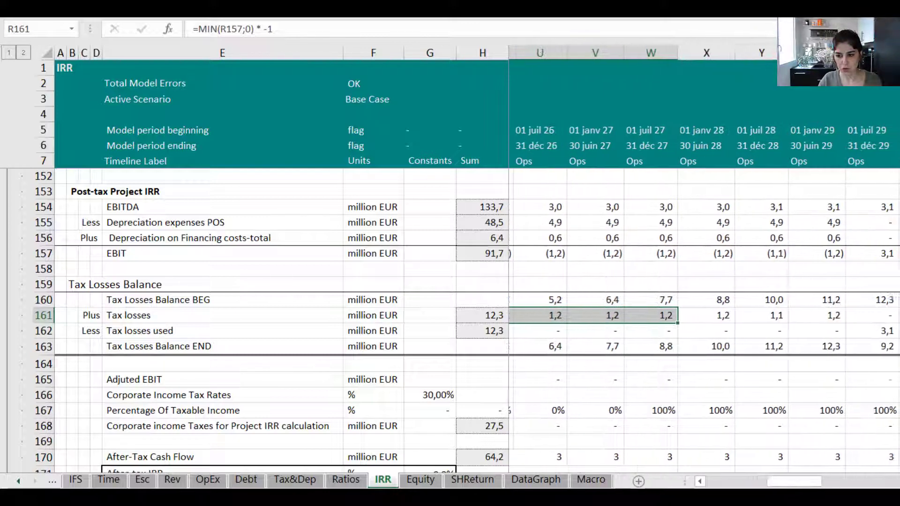
click(884, 346)
click(815, 313)
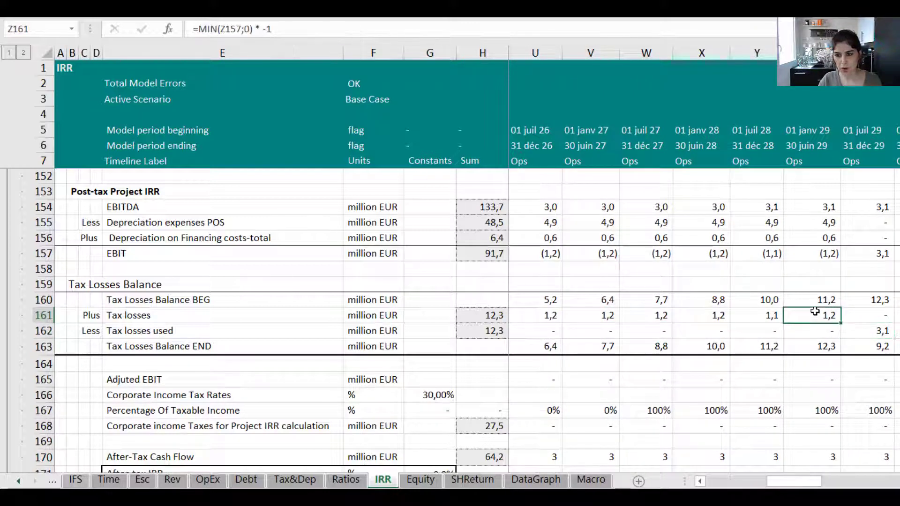
click(812, 144)
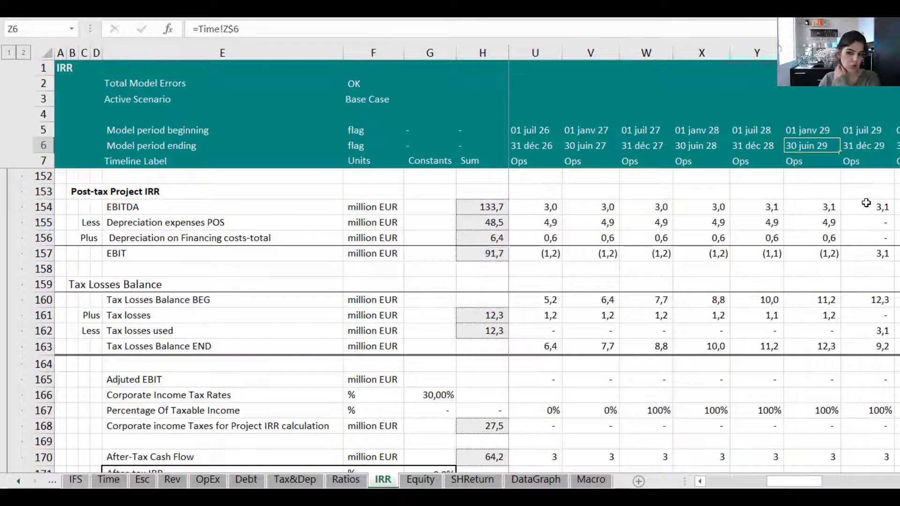
click(818, 315)
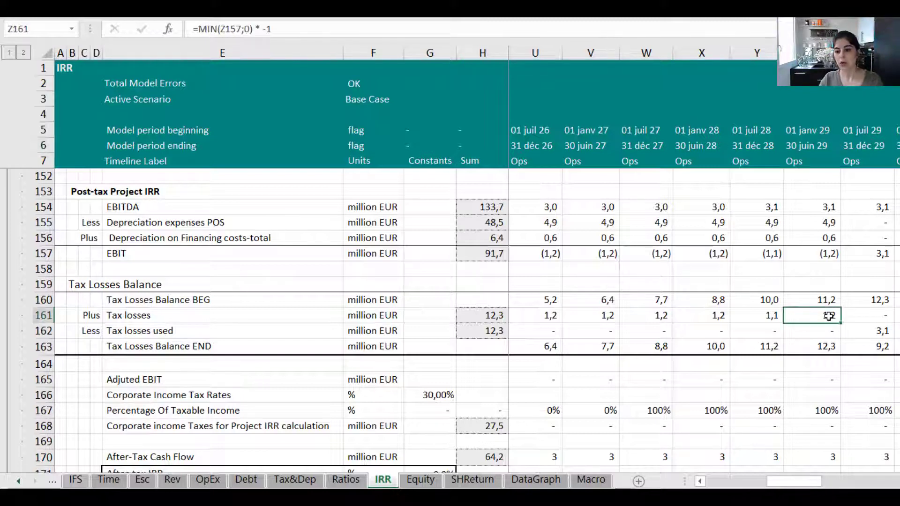
click(827, 347)
drag(874, 336, 899, 334)
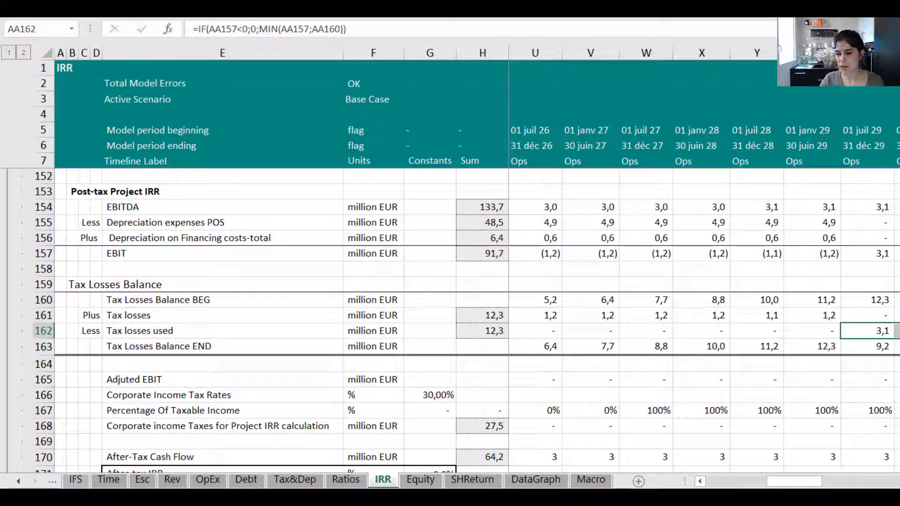
drag(823, 486, 843, 487)
drag(645, 333, 827, 331)
drag(655, 330, 813, 326)
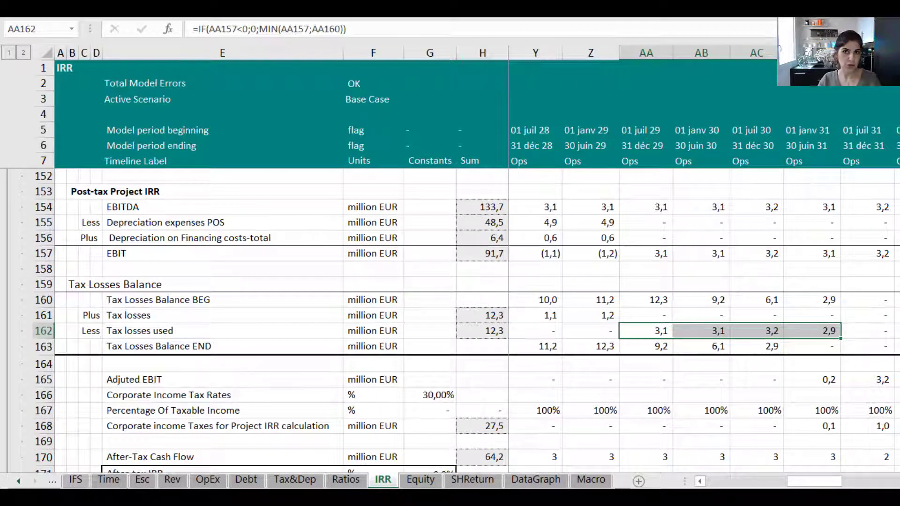
drag(822, 482, 838, 485)
scroll(803, 381, down, 2)
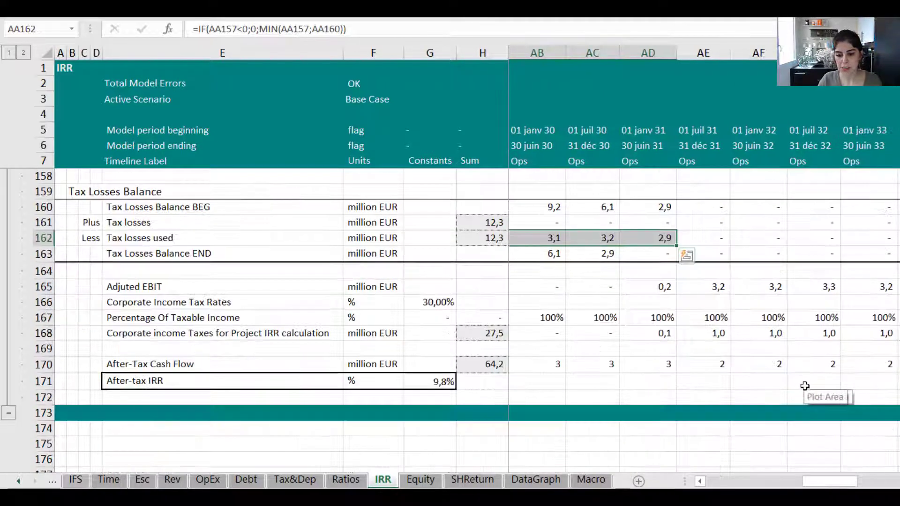
drag(665, 363, 705, 363)
drag(829, 482, 740, 467)
click(693, 364)
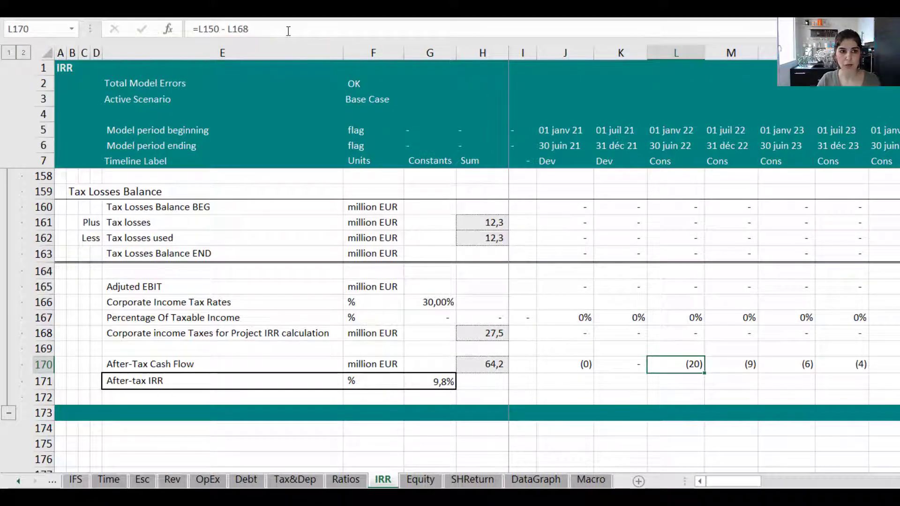
double_click(693, 363)
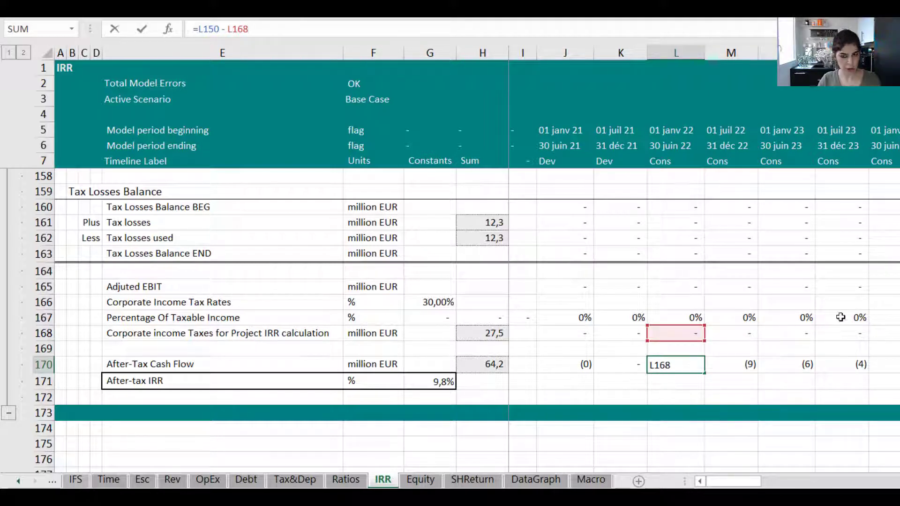
key(Escape)
click(439, 378)
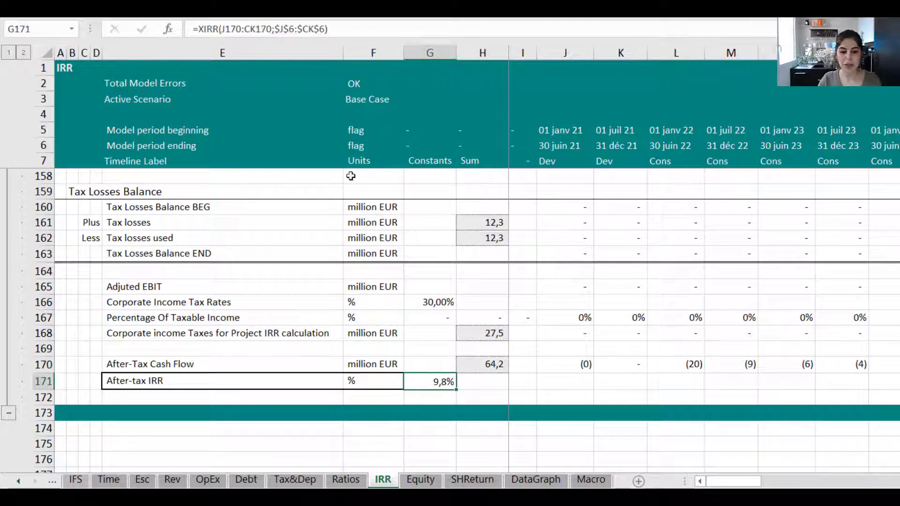
click(364, 22)
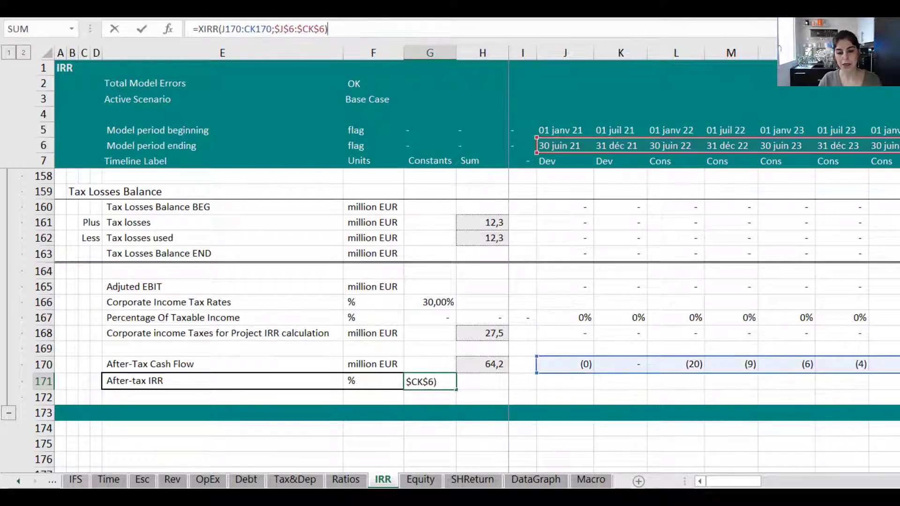
key(Escape)
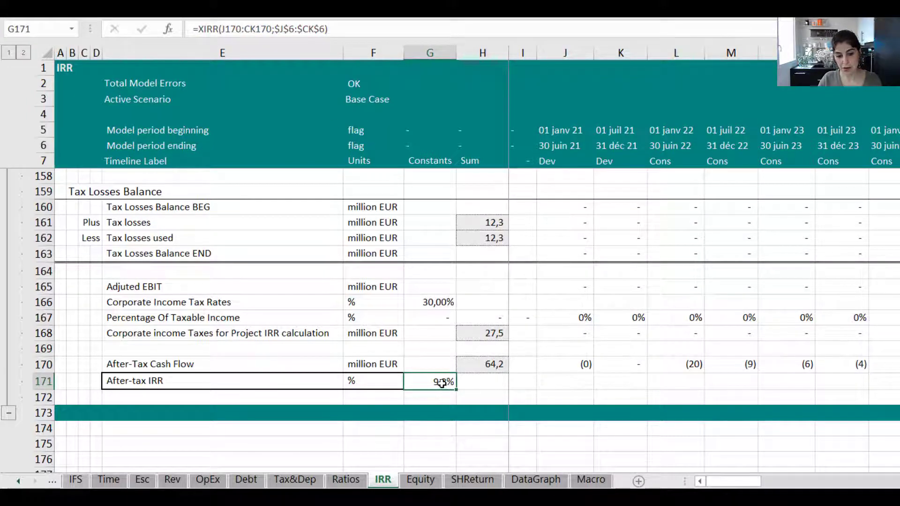
click(245, 374)
click(429, 381)
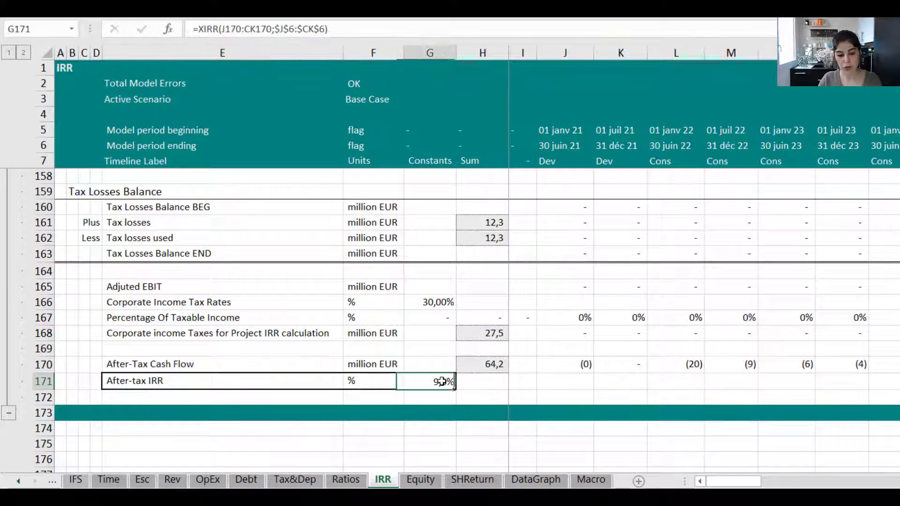
scroll(511, 296, up, 2)
scroll(510, 296, up, 3)
click(431, 300)
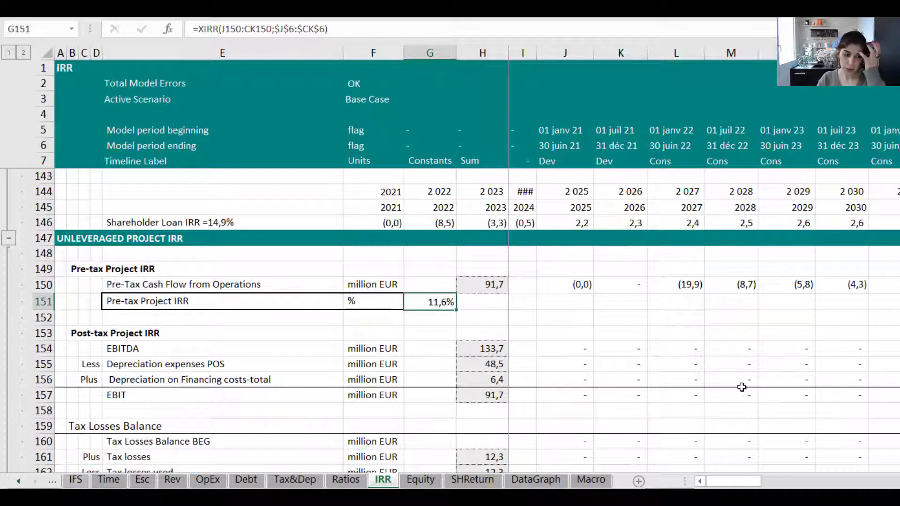
scroll(725, 346, up, 12)
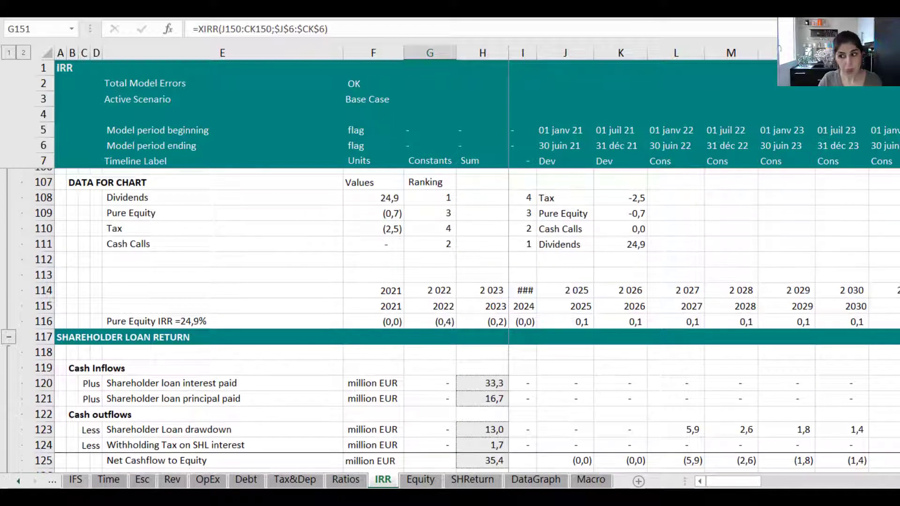
scroll(874, 265, up, 20)
scroll(874, 265, down, 5)
click(441, 269)
scroll(465, 321, down, 1)
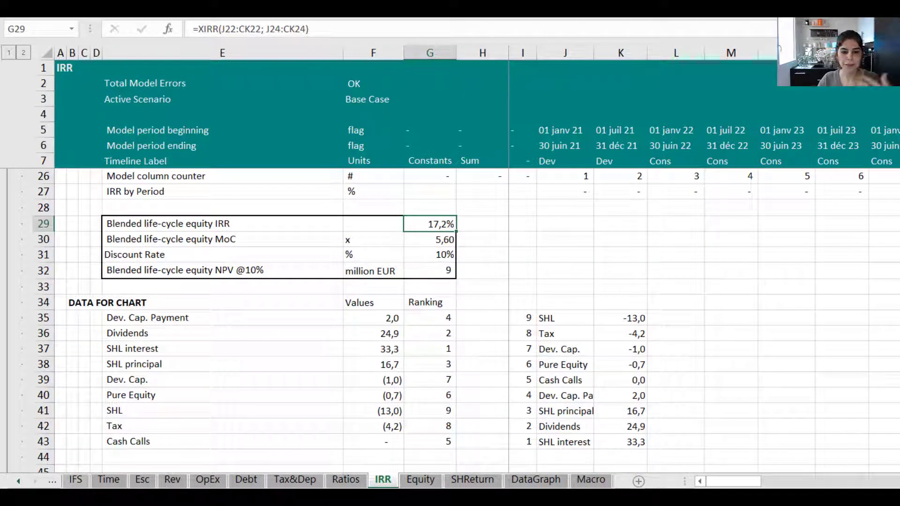
scroll(466, 322, down, 11)
scroll(466, 322, down, 20)
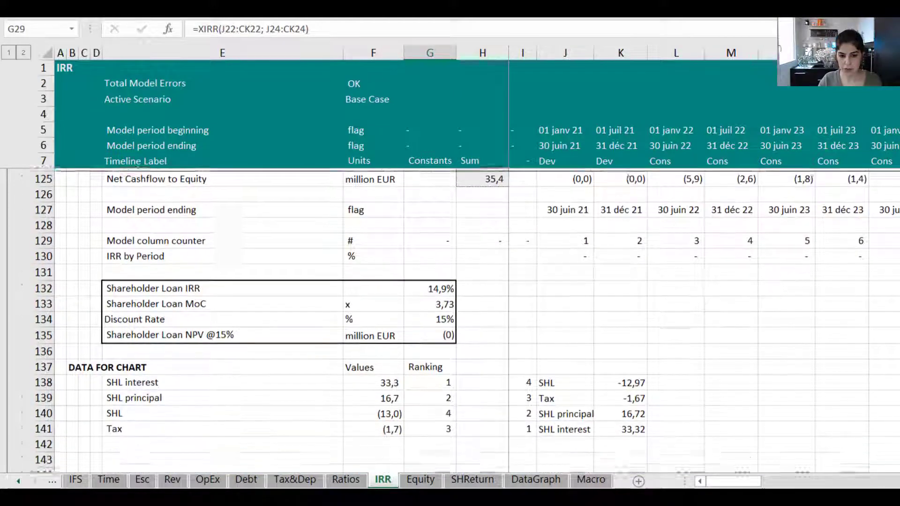
scroll(465, 321, down, 7)
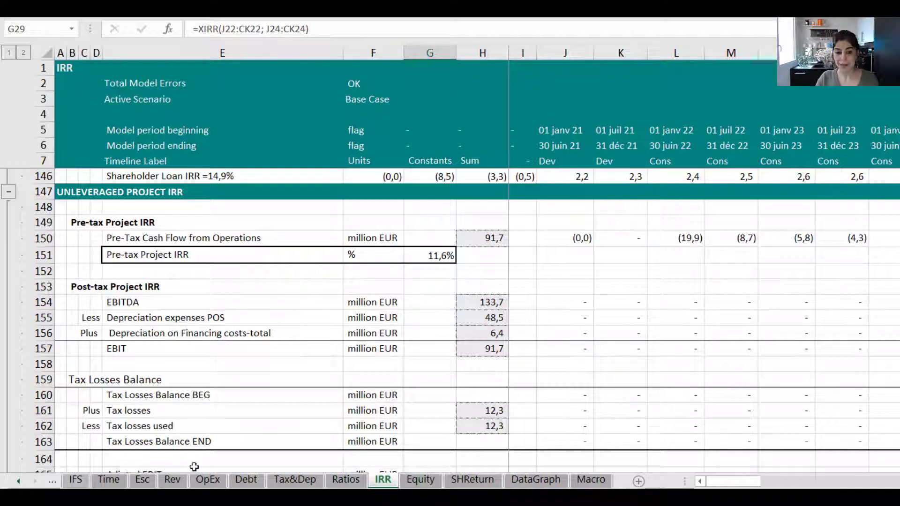
click(21, 481)
click(21, 481)
click(20, 481)
click(20, 481)
click(20, 481)
click(19, 481)
click(157, 479)
scroll(471, 366, up, 13)
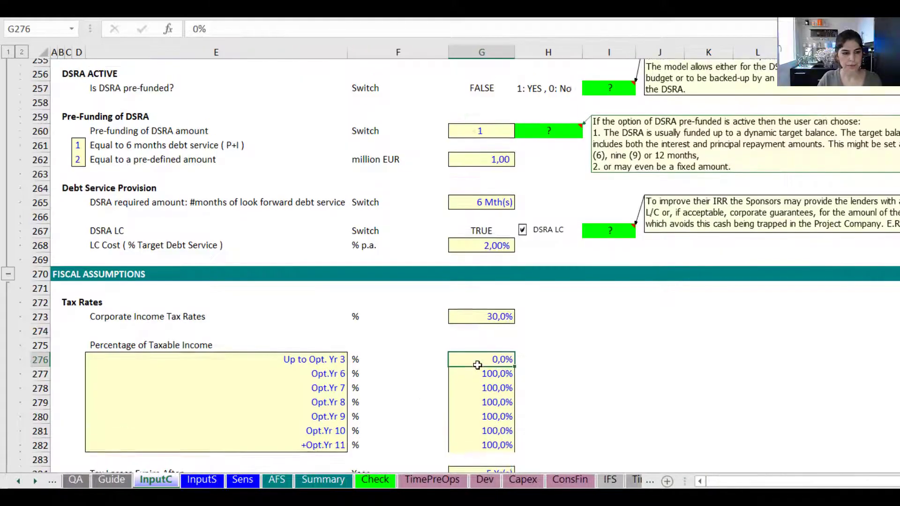
scroll(479, 371, up, 1)
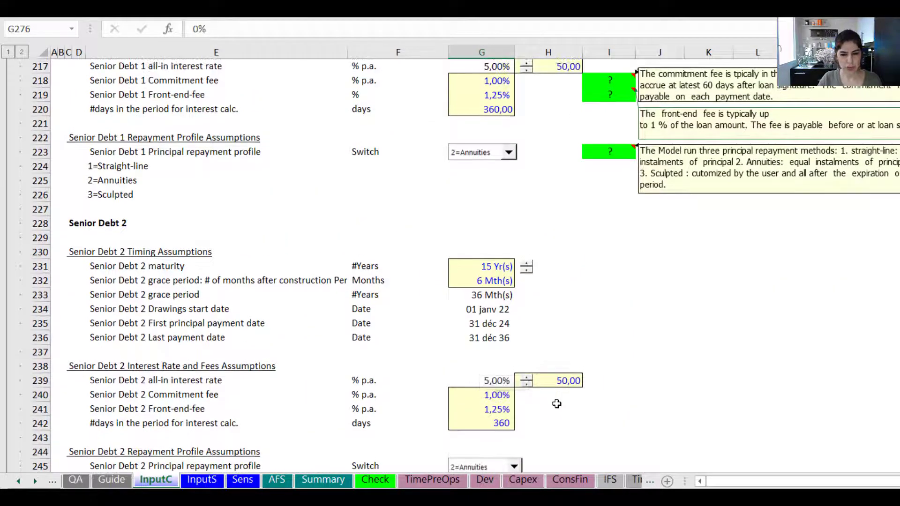
click(483, 408)
click(483, 380)
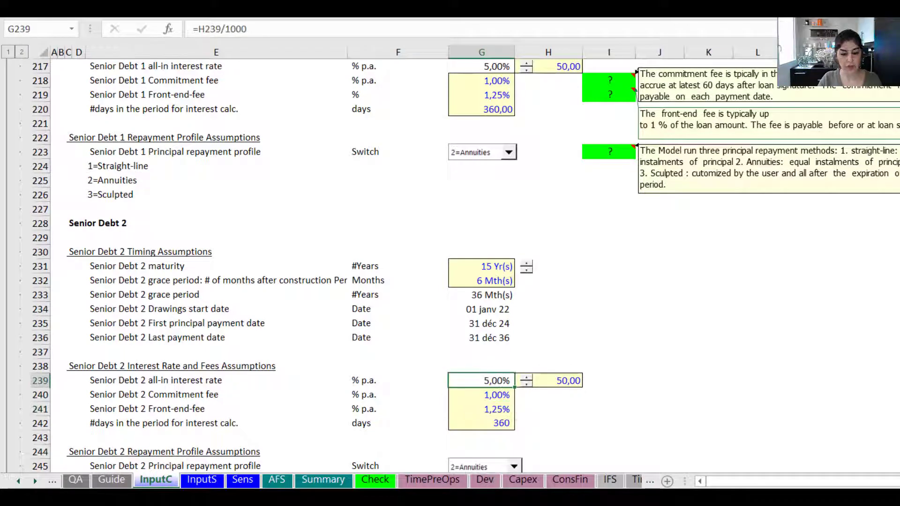
click(36, 481)
click(36, 481)
click(36, 480)
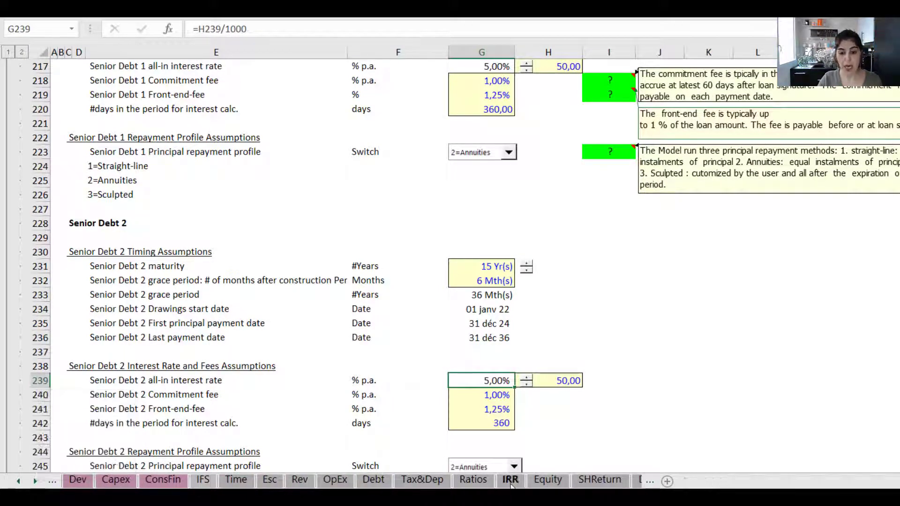
click(510, 479)
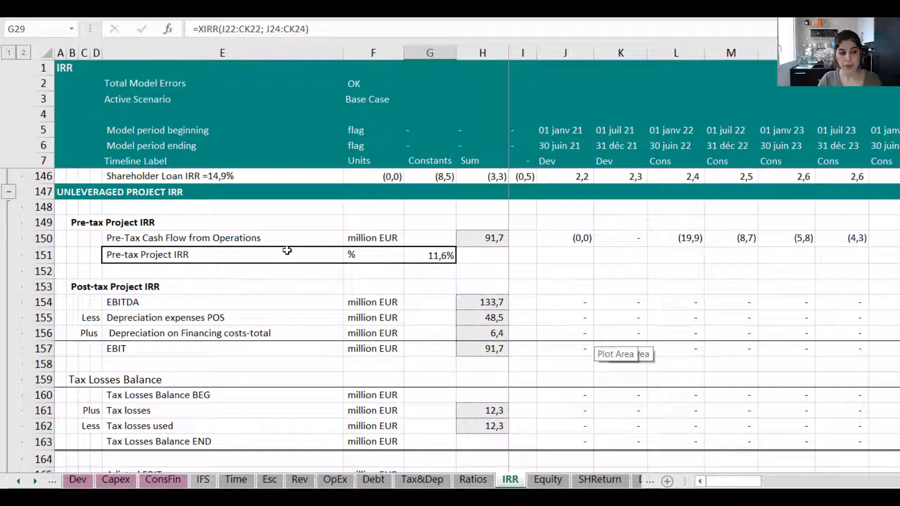
click(433, 255)
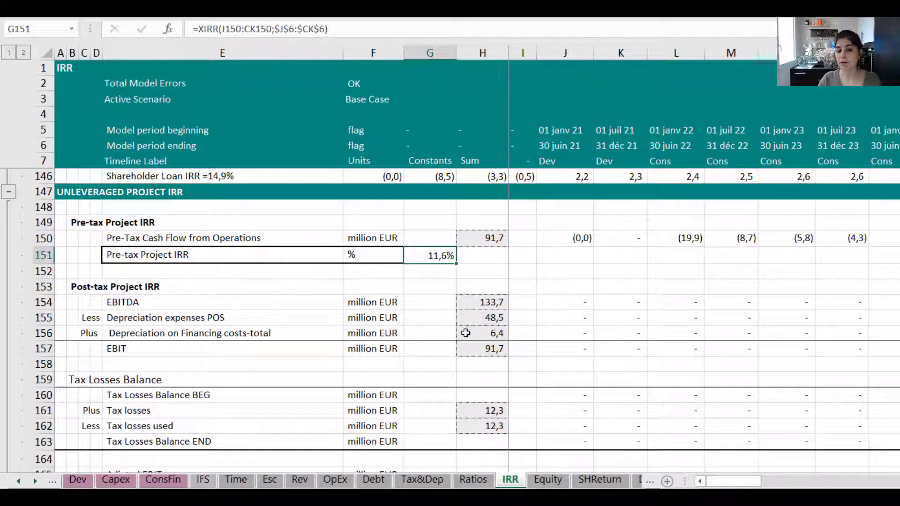
scroll(433, 255, down, 7)
click(430, 246)
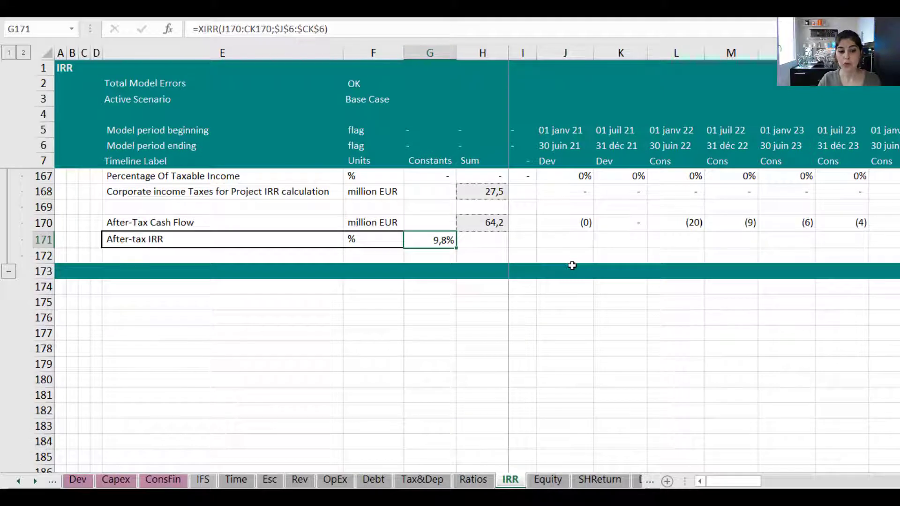
scroll(463, 280, up, 2)
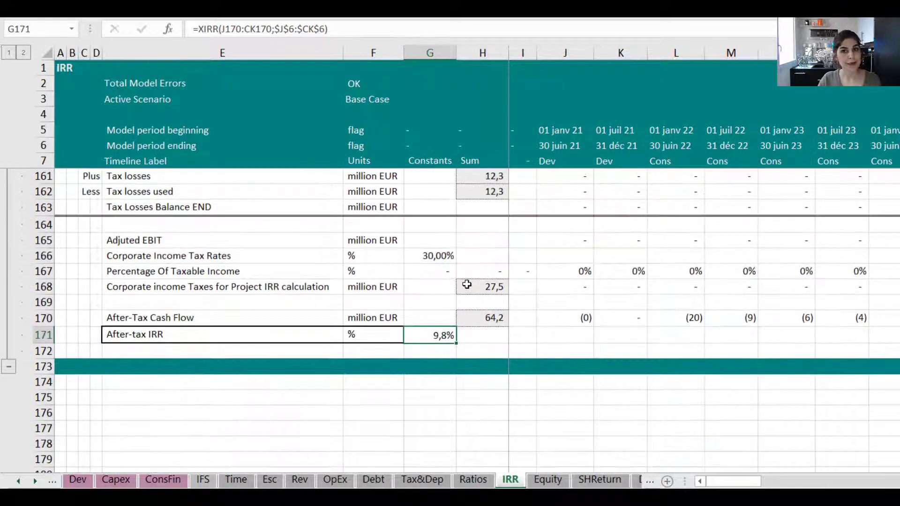